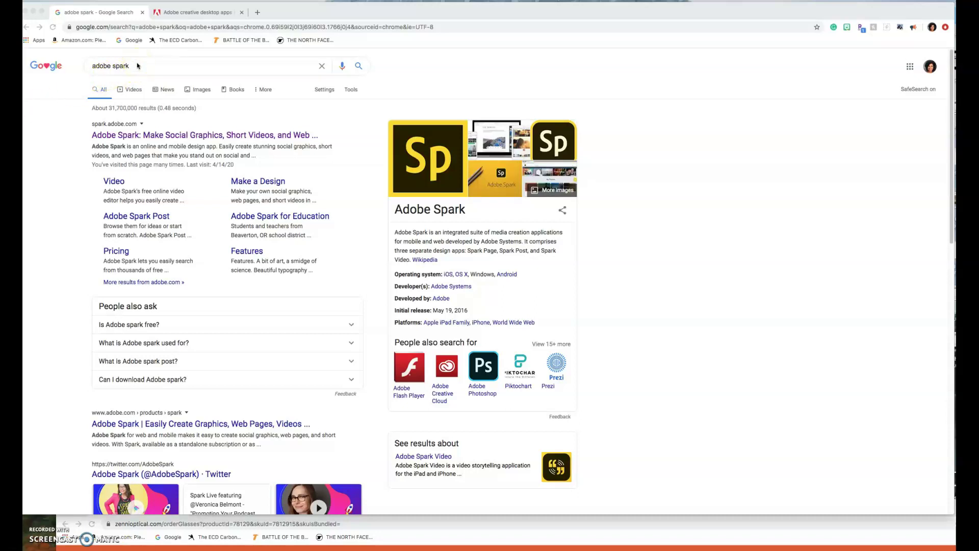
# - Open the Adobe Spark website from the search results and proceed to its sign-in page
pyautogui.click(141, 137)
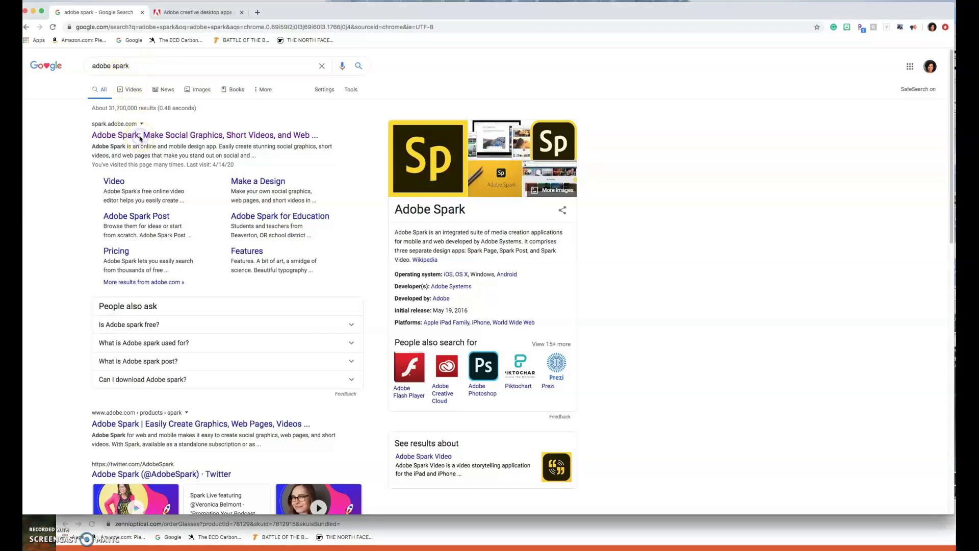
pyautogui.click(141, 136)
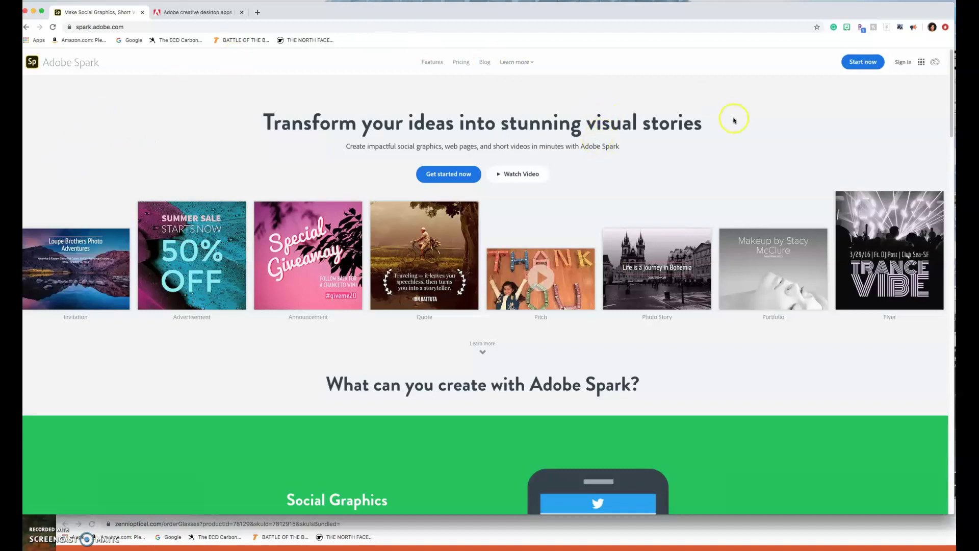
pyautogui.click(874, 64)
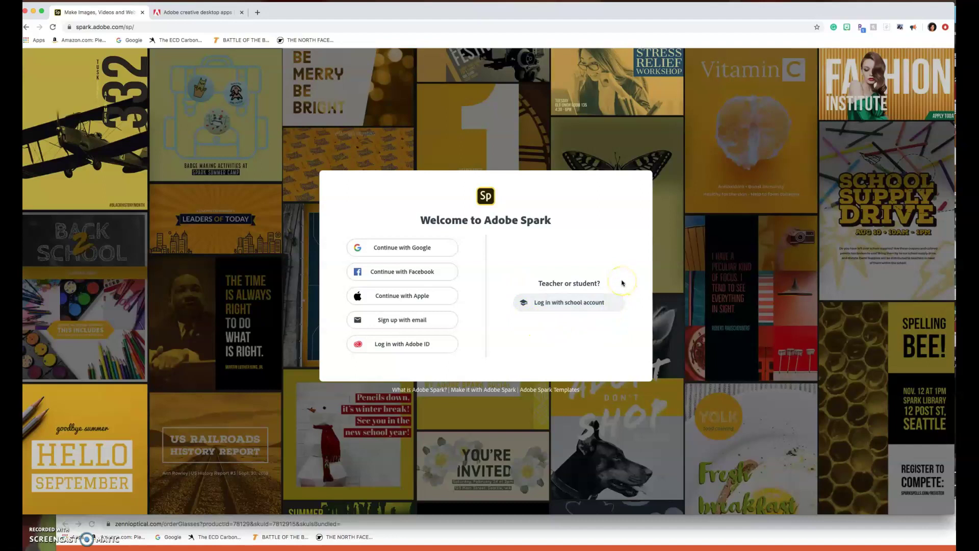
# - Sign in to Adobe Spark with the first listed Google account, choosing the personal Adobe ID
pyautogui.click(403, 249)
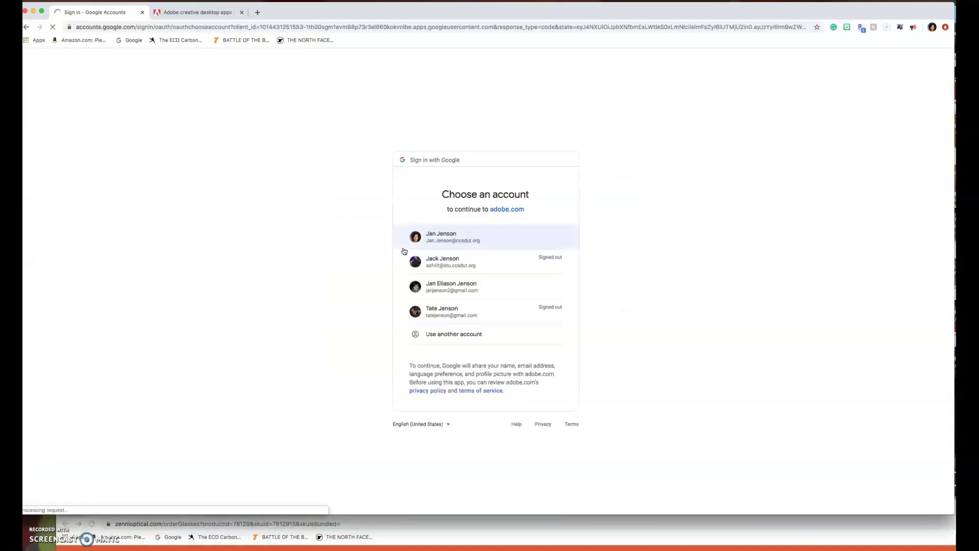
pyautogui.click(508, 233)
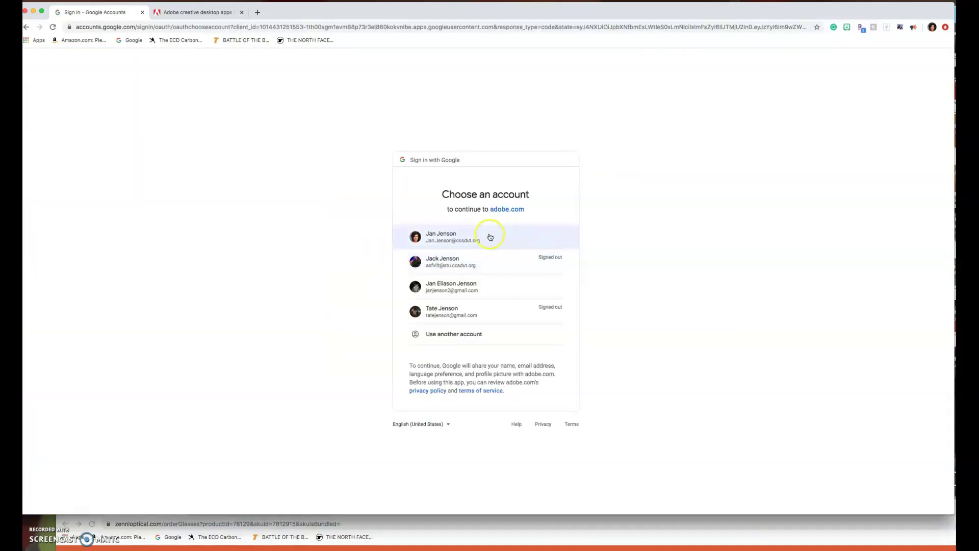
pyautogui.click(452, 236)
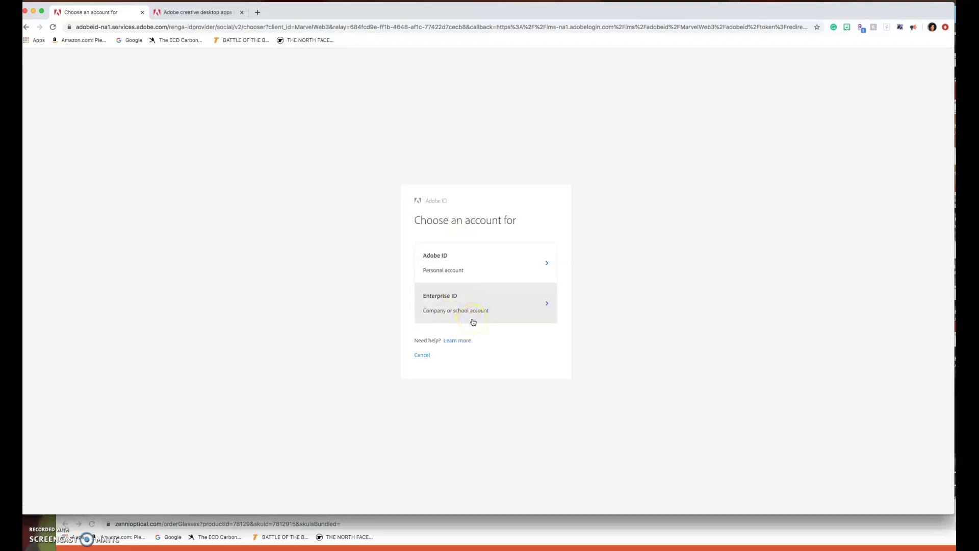
pyautogui.click(460, 268)
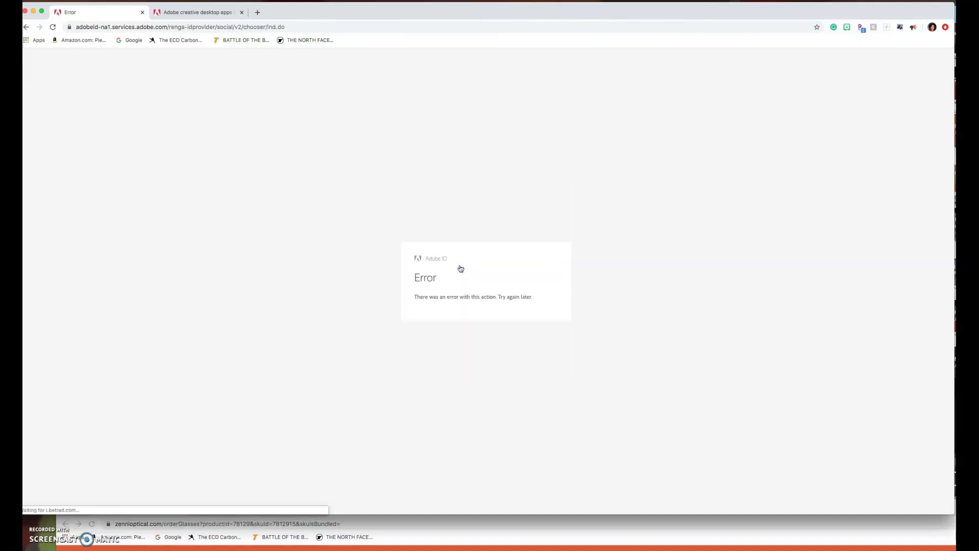
pyautogui.click(27, 28)
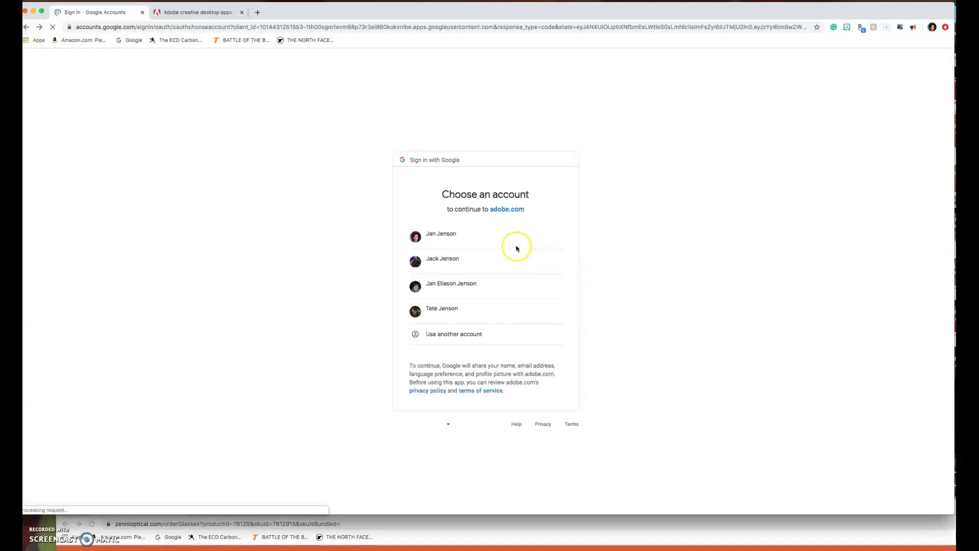
pyautogui.click(463, 235)
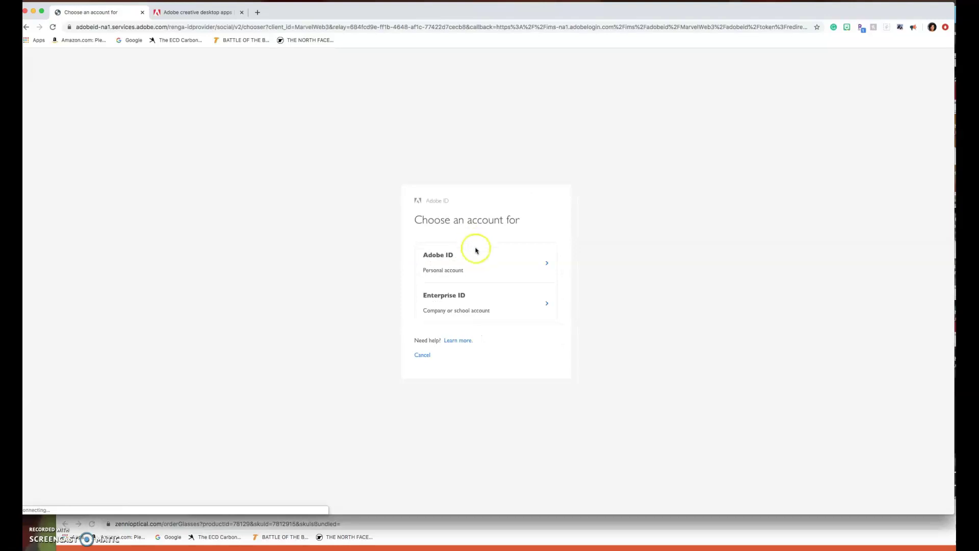
pyautogui.click(476, 251)
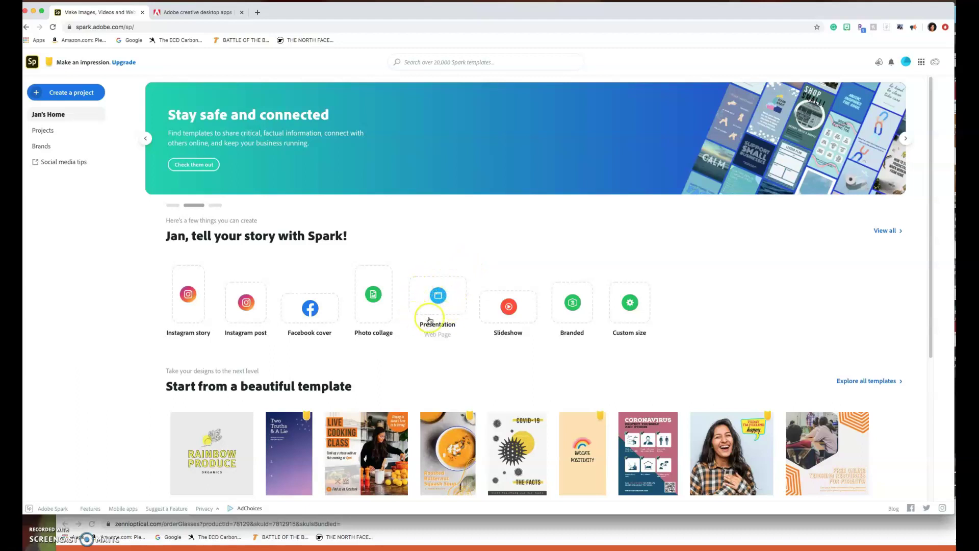
# - Start a slideshow project and title it "Online Learning - We Can Do It"
pyautogui.click(520, 301)
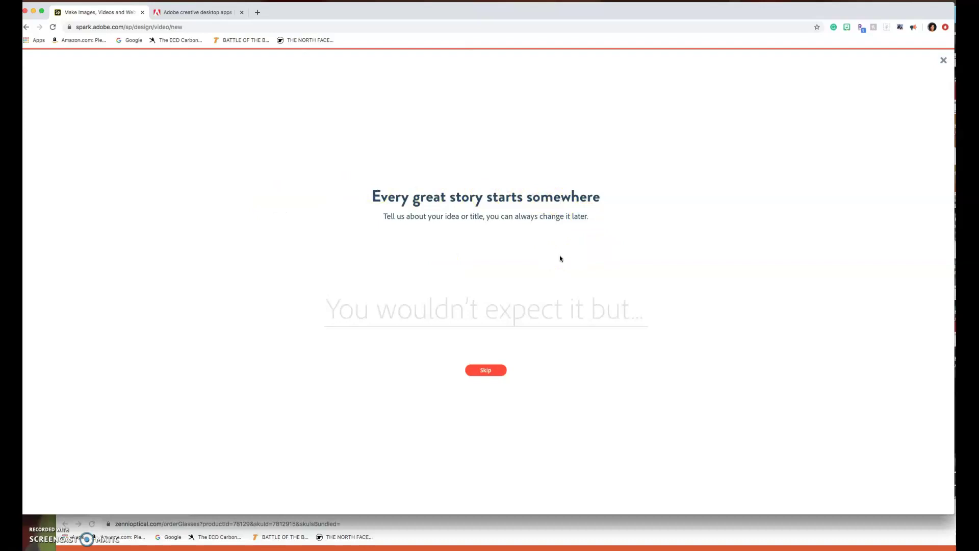
pyautogui.write('On')
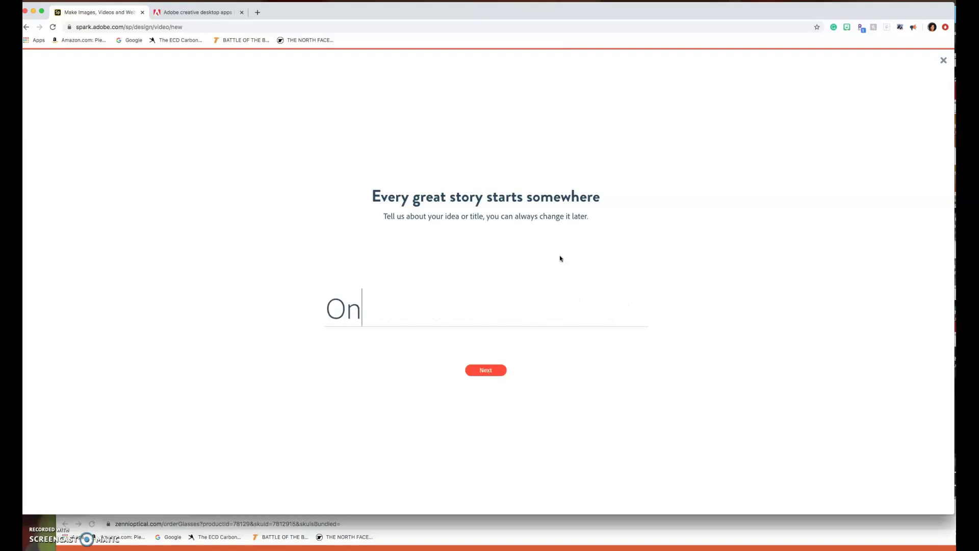
pyautogui.write('line Learning -')
pyautogui.click(598, 243)
pyautogui.click(578, 299)
pyautogui.write('We Ca')
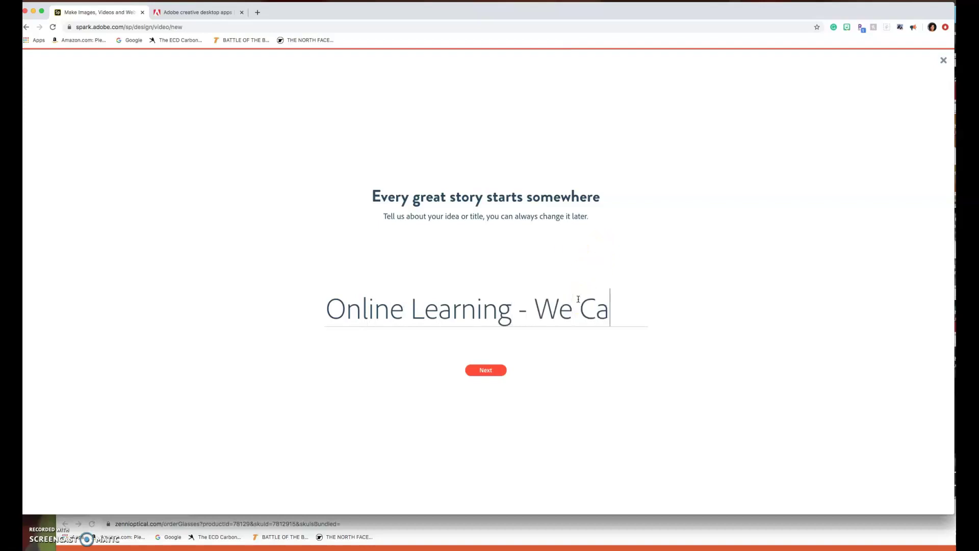
pyautogui.write('n Do IT')
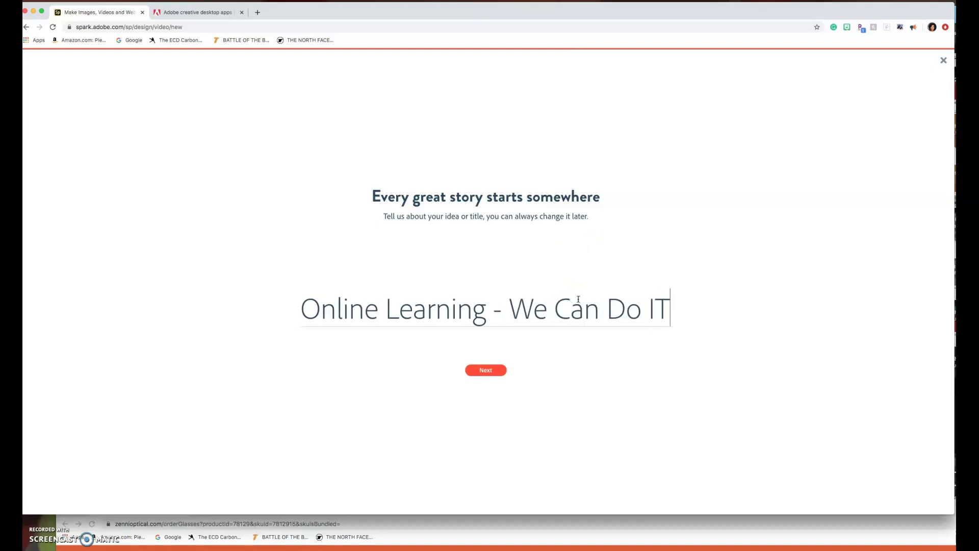
pyautogui.press('BackSpace')
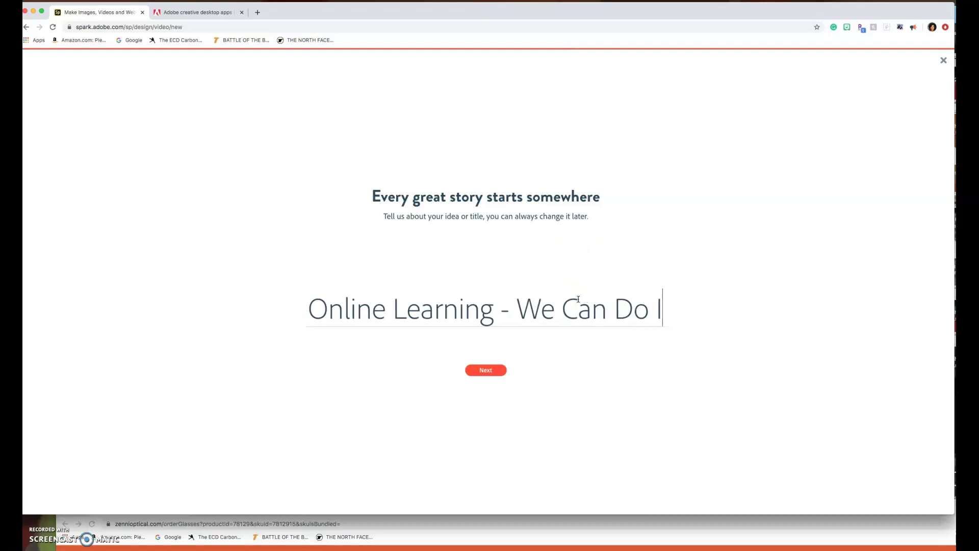
pyautogui.write('t')
pyautogui.click(491, 369)
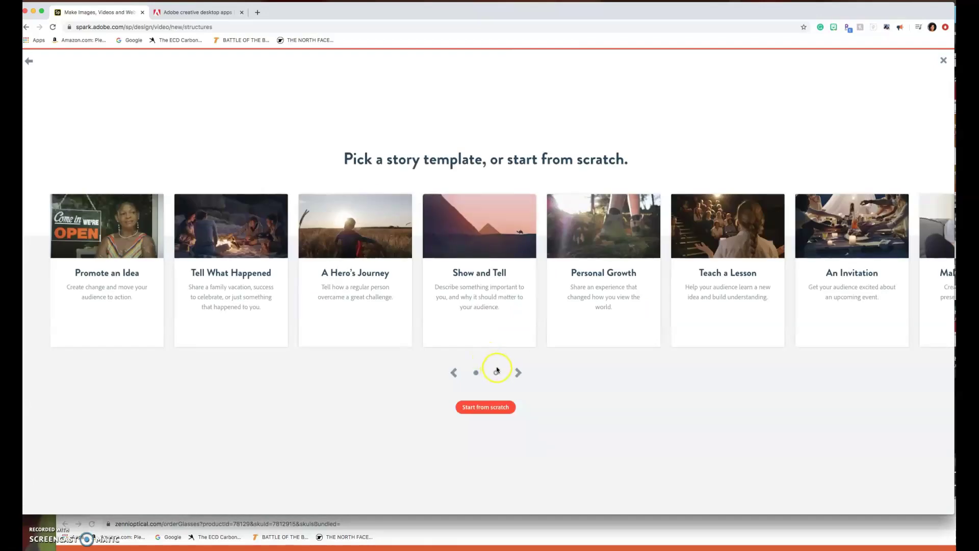
# - Start the video from scratch instead of a story template and dismiss the quick-tips tutorial
pyautogui.moveTo(200, 315)
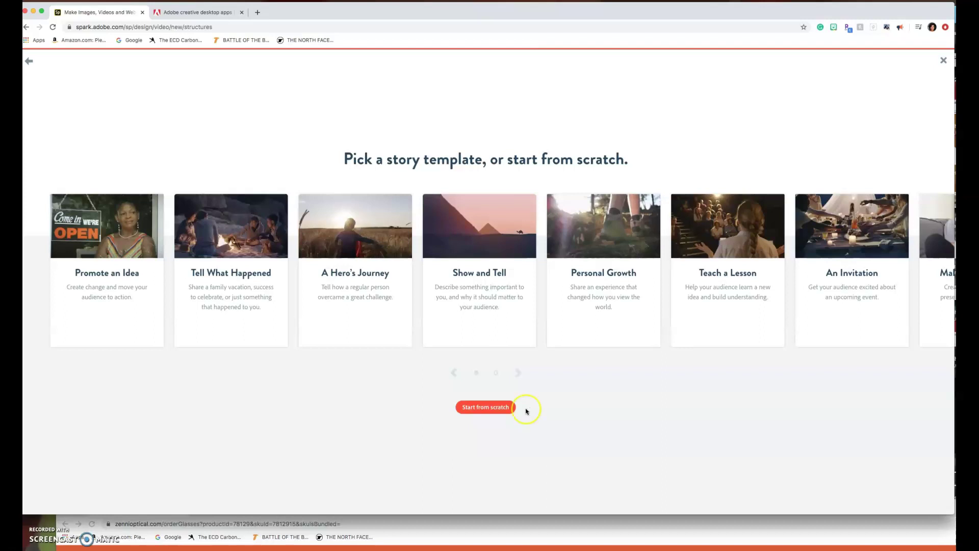
pyautogui.click(502, 408)
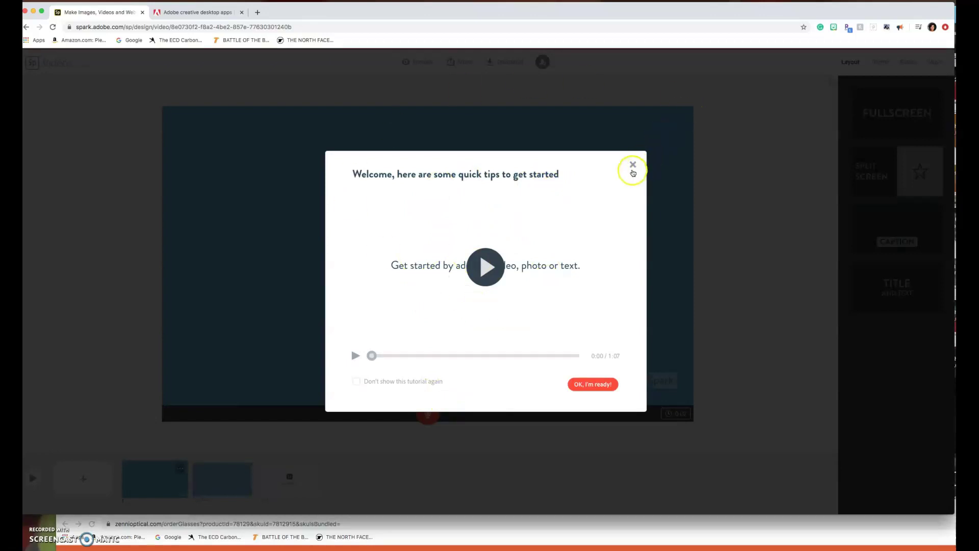
pyautogui.click(633, 165)
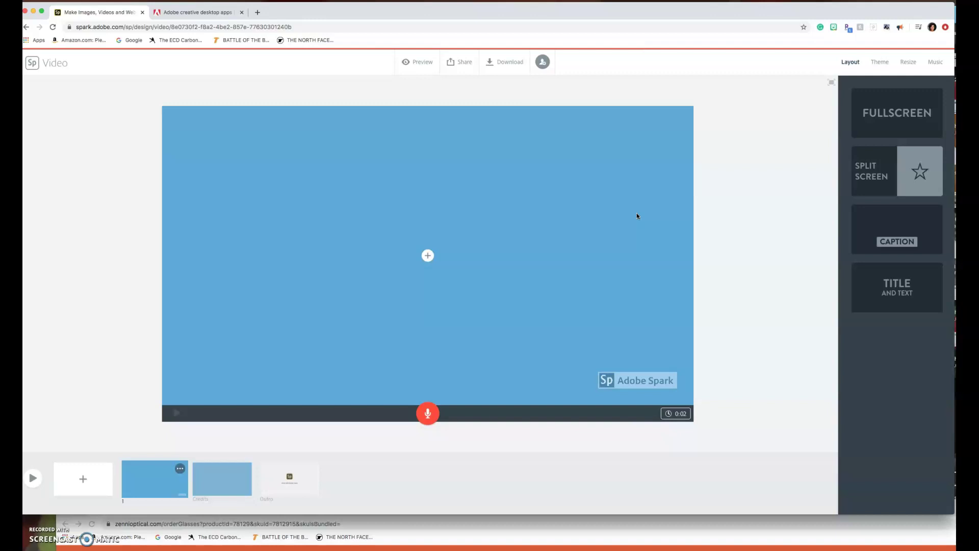
pyautogui.click(671, 203)
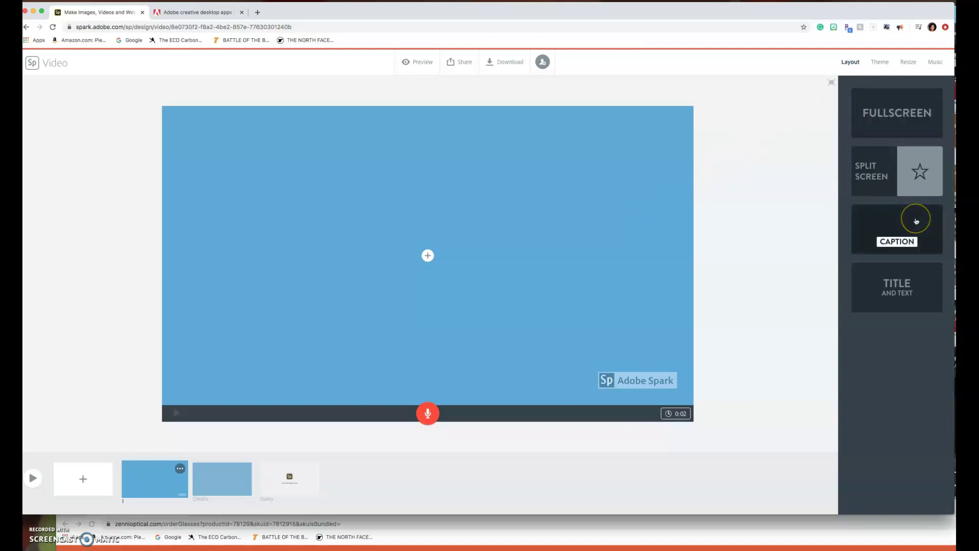
pyautogui.click(921, 269)
pyautogui.click(916, 269)
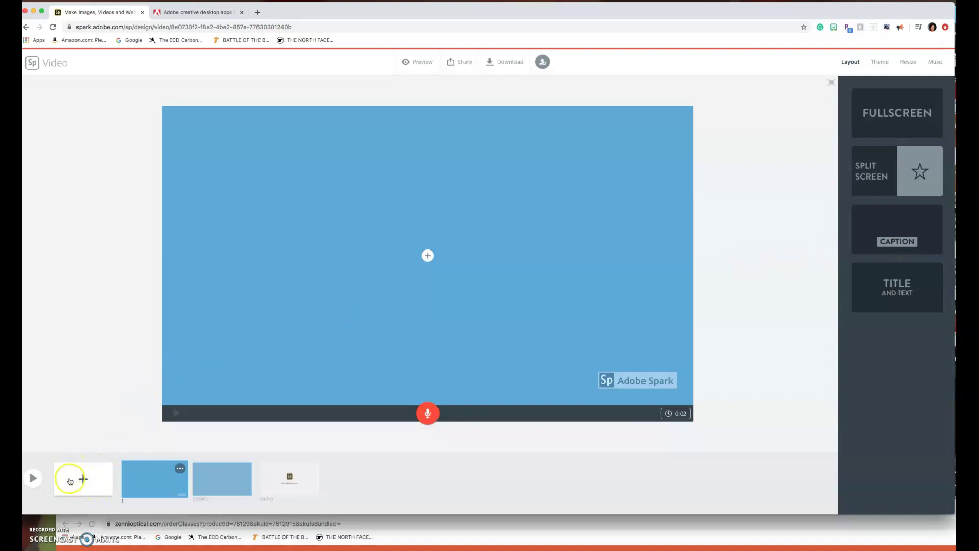
# - Add four blank slides to the video after the first slide
pyautogui.click(86, 483)
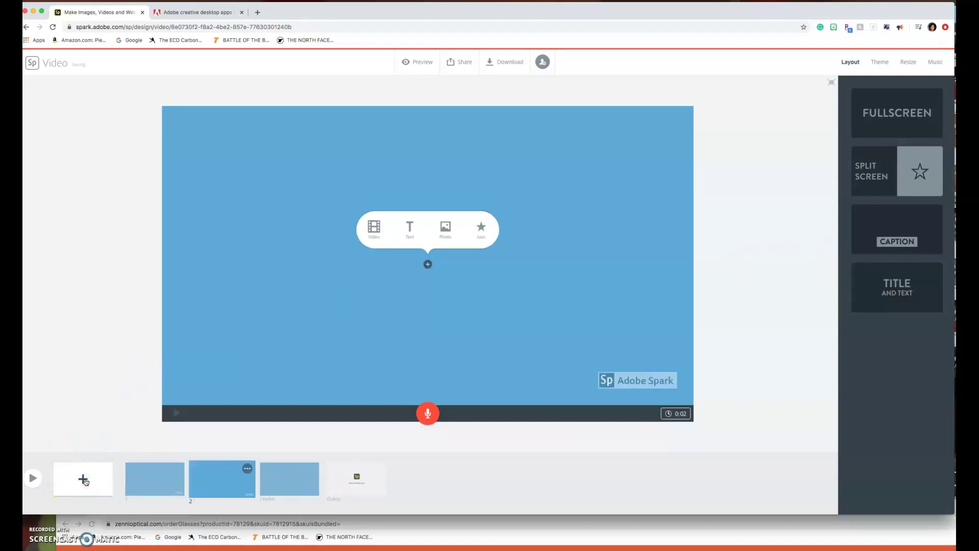
pyautogui.click(86, 481)
pyautogui.click(86, 482)
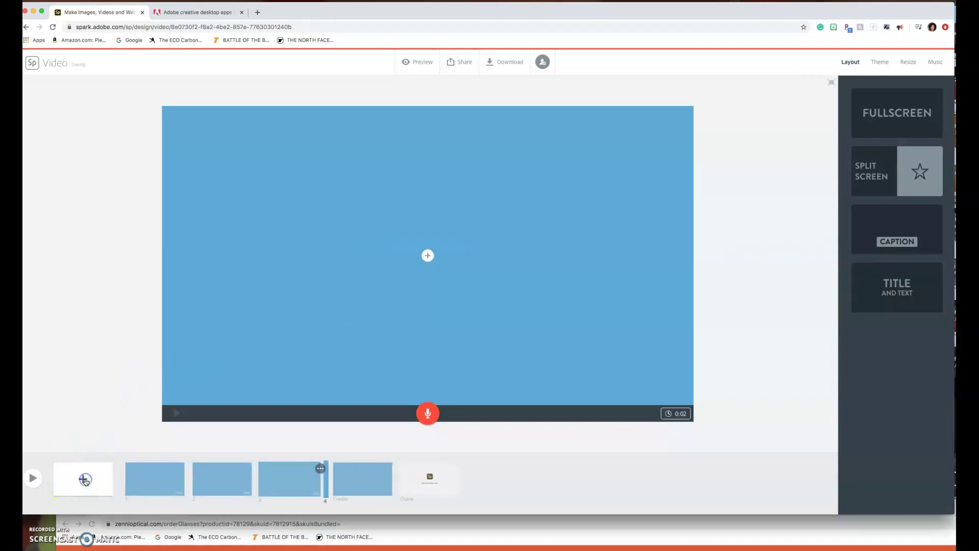
pyautogui.click(86, 480)
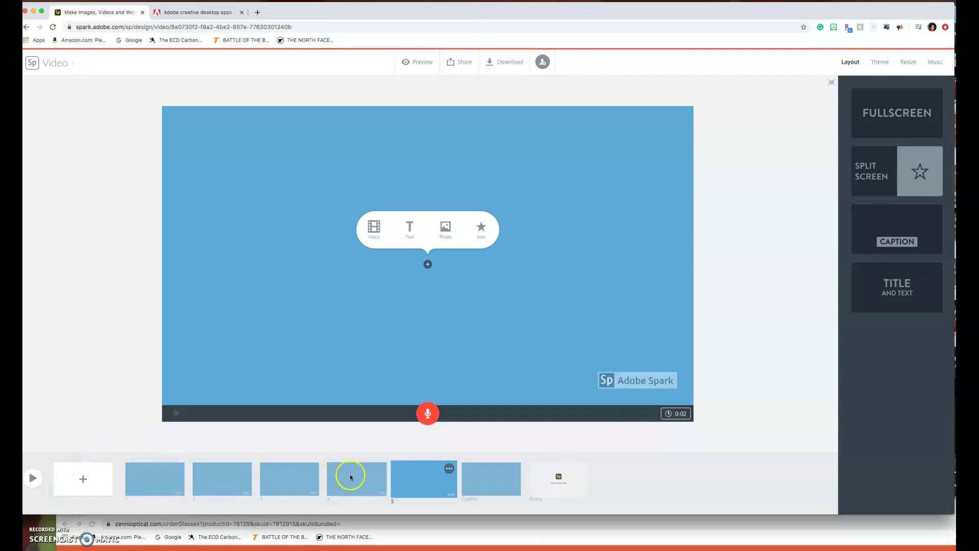
# - Give the first slide the Title and Text layout and enter "Online Learining" as its title
pyautogui.click(151, 478)
pyautogui.click(916, 294)
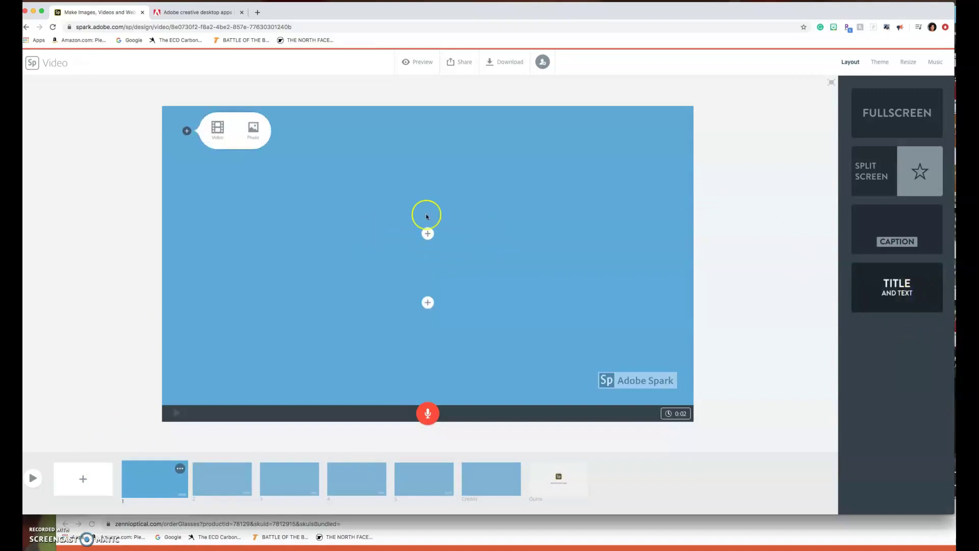
pyautogui.click(427, 233)
pyautogui.click(427, 236)
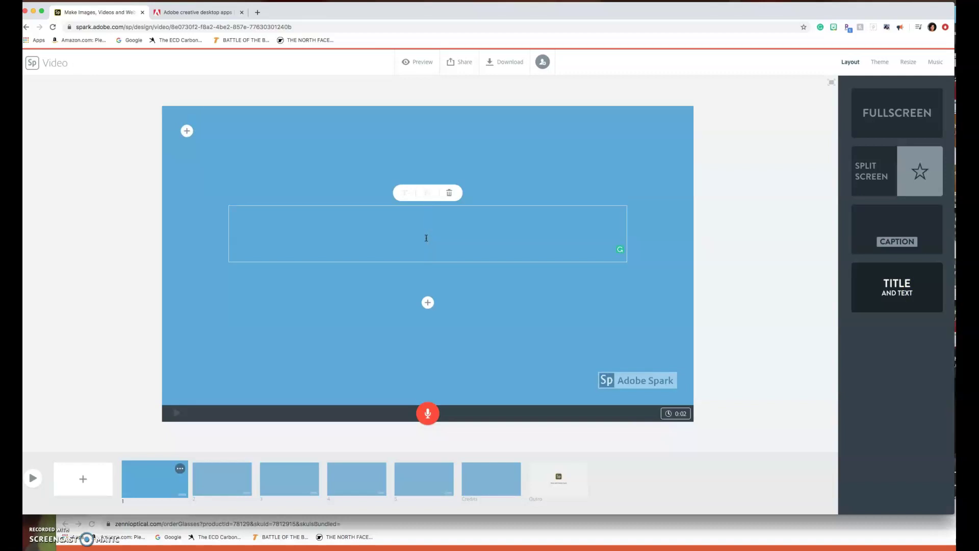
pyautogui.write('Online')
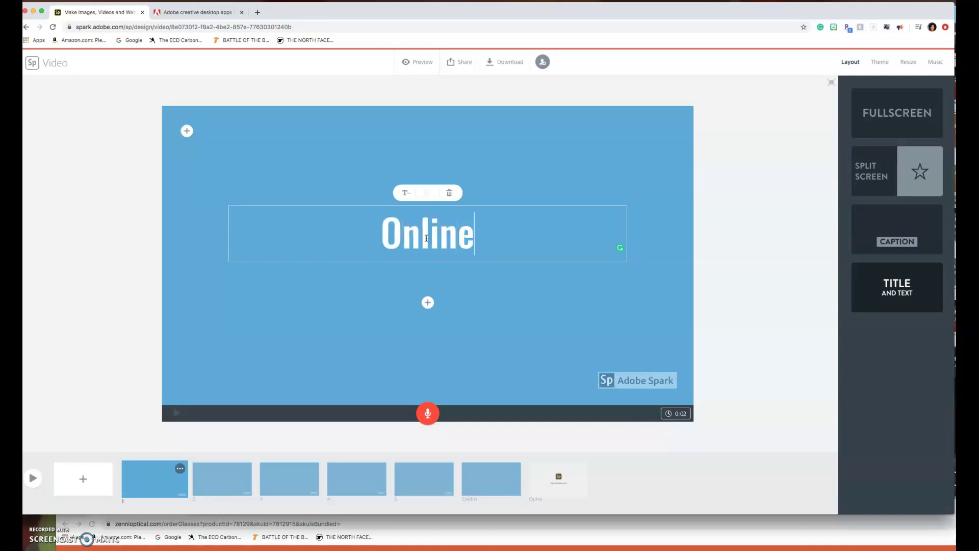
pyautogui.write(' Learining')
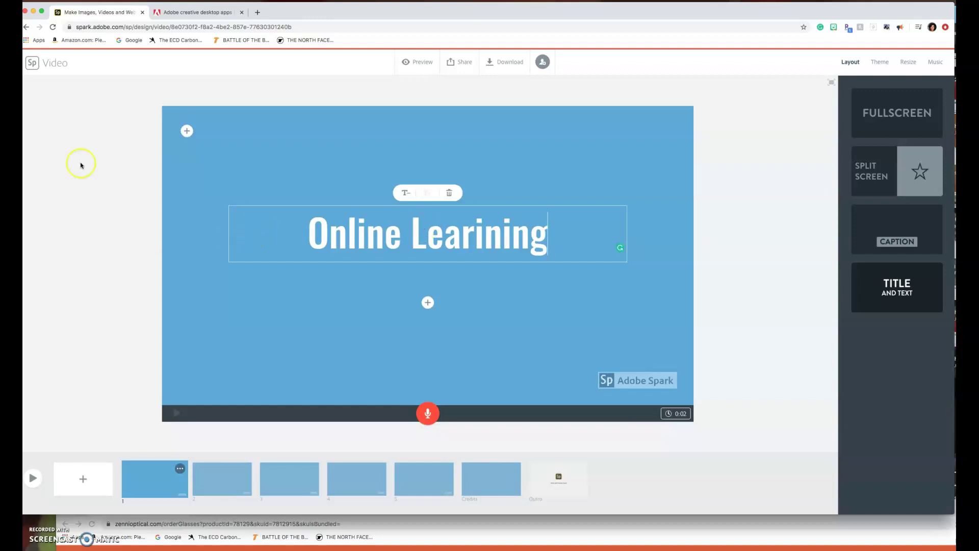
# - Show the video's theme choices and dismiss the tips about video style and text placement
pyautogui.click(880, 61)
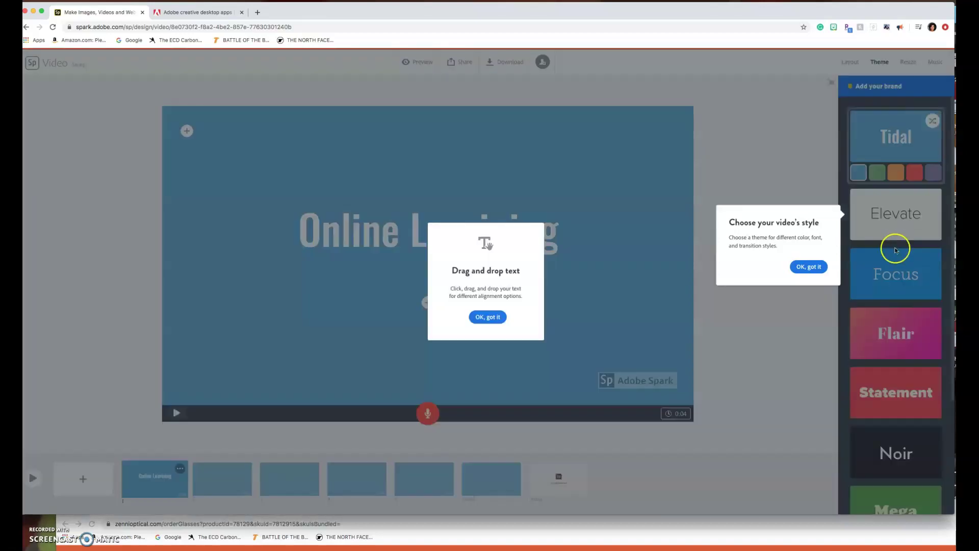
pyautogui.click(813, 266)
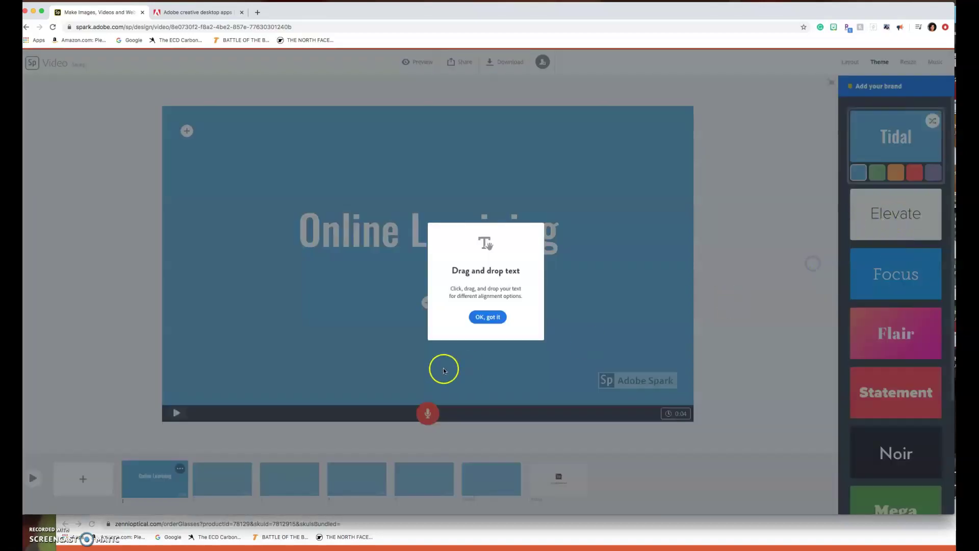
pyautogui.click(488, 317)
# - Try out the Elevate theme and switch the video to the Mega theme
pyautogui.click(921, 231)
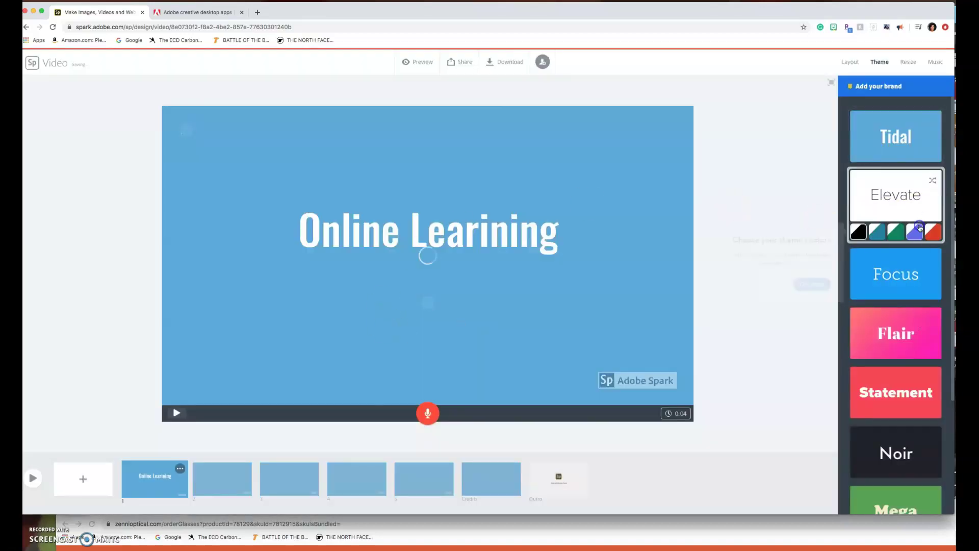
pyautogui.click(913, 276)
pyautogui.scroll(-3, 910, 300)
pyautogui.click(910, 306)
pyautogui.click(910, 331)
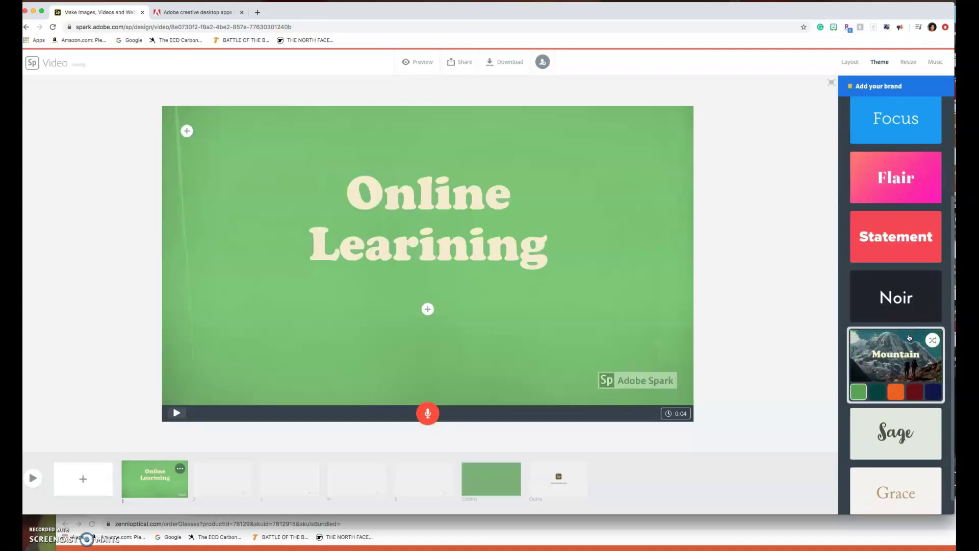
# - Correct the misspelled second word of the first slide's title to the suggested "Learning"
pyautogui.click(538, 275)
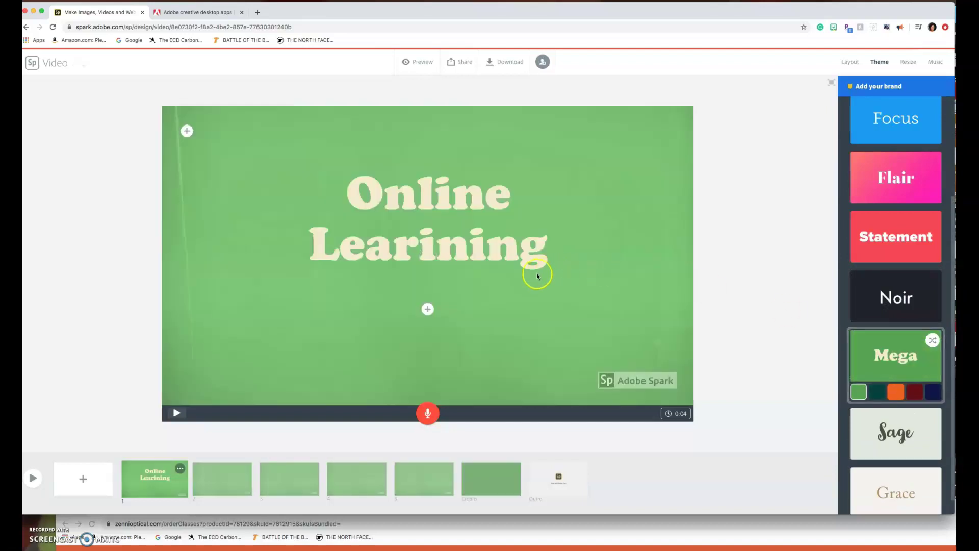
pyautogui.click(458, 245)
pyautogui.click(527, 243)
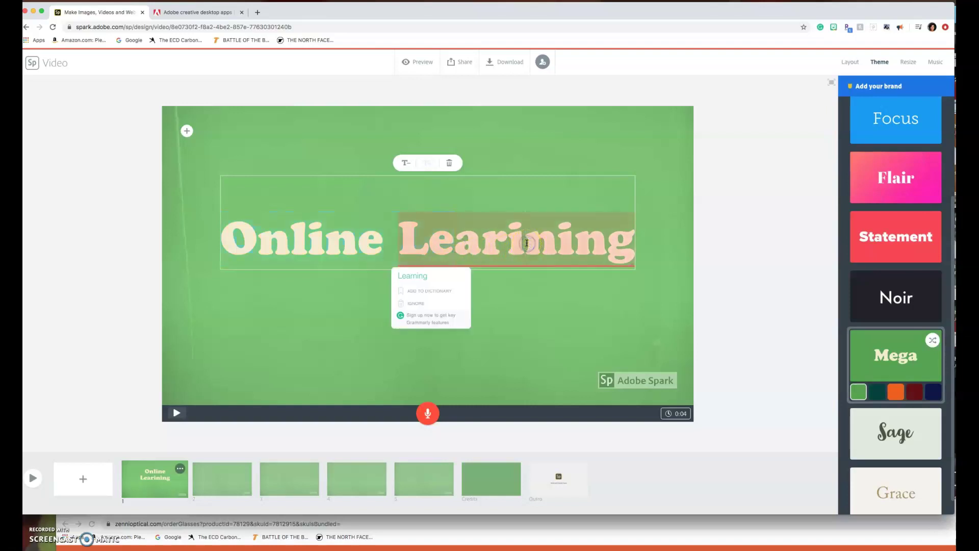
pyautogui.click(412, 275)
# - Apply the Sage theme to the video
pyautogui.click(885, 431)
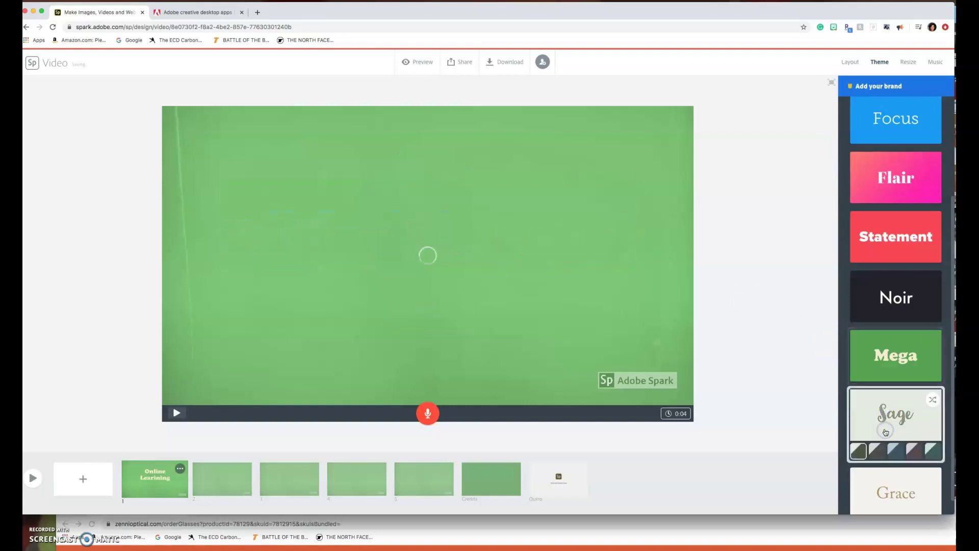
# - Try out the Elevate theme and switch the video to the Tidal theme
pyautogui.scroll(2, 888, 307)
pyautogui.scroll(2, 887, 308)
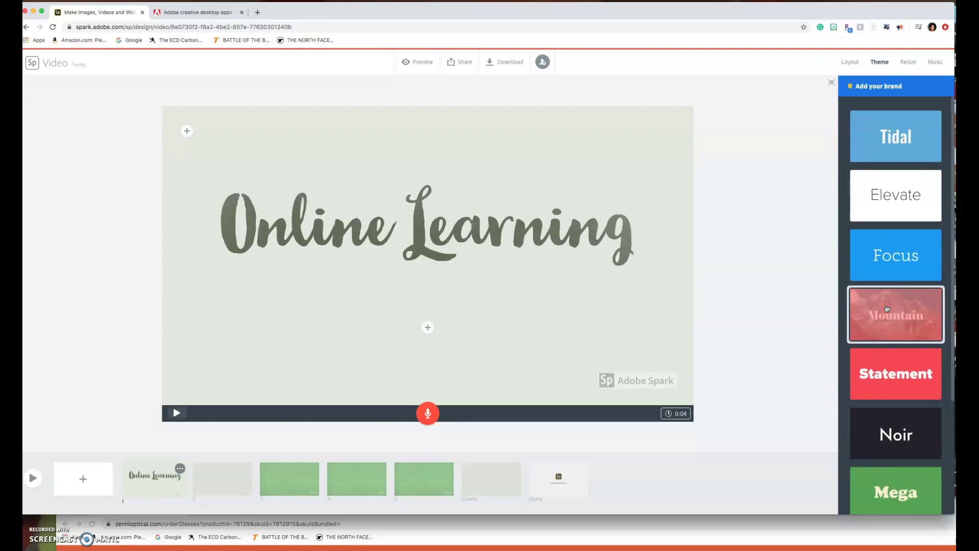
pyautogui.click(889, 203)
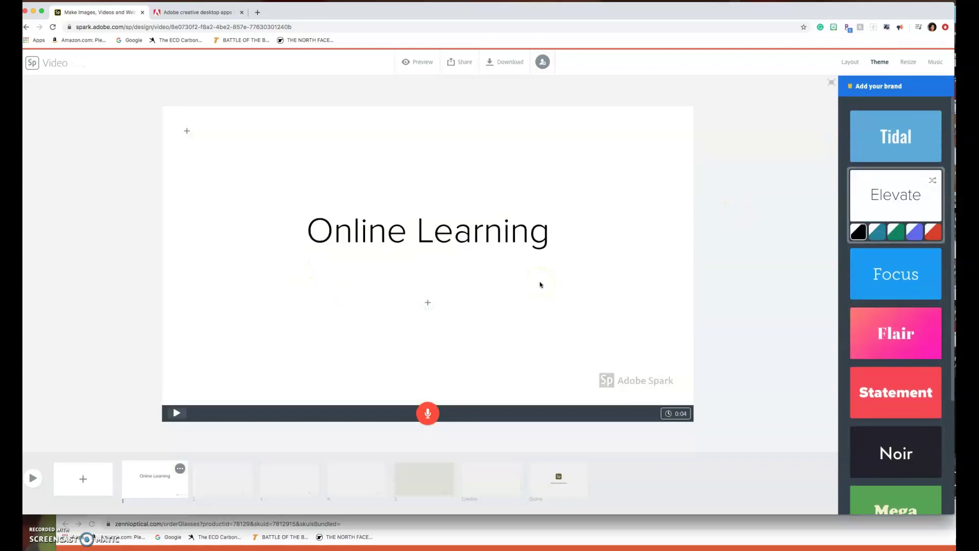
pyautogui.click(878, 147)
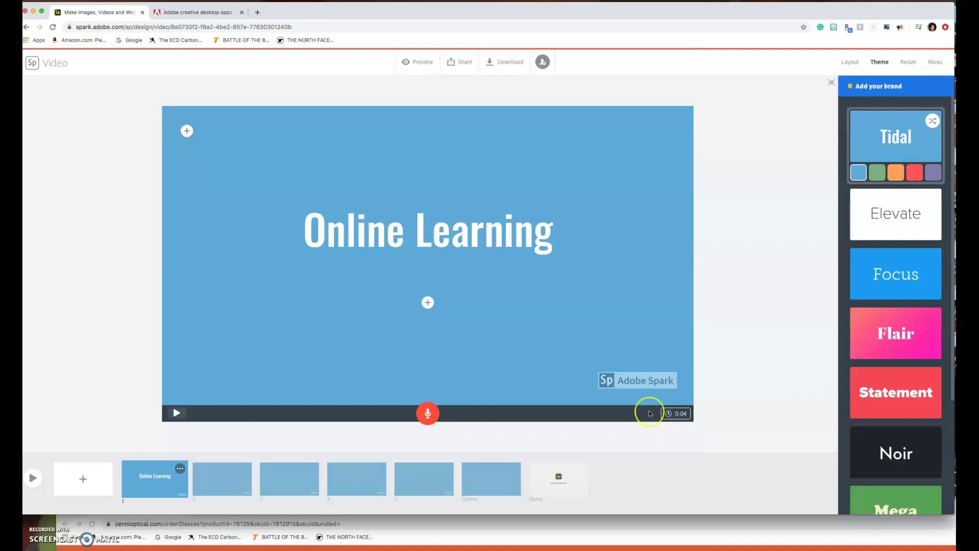
# - Add the presenter's full name as a subtitle below the first slide's title
pyautogui.click(427, 303)
pyautogui.write('Jan Jenson')
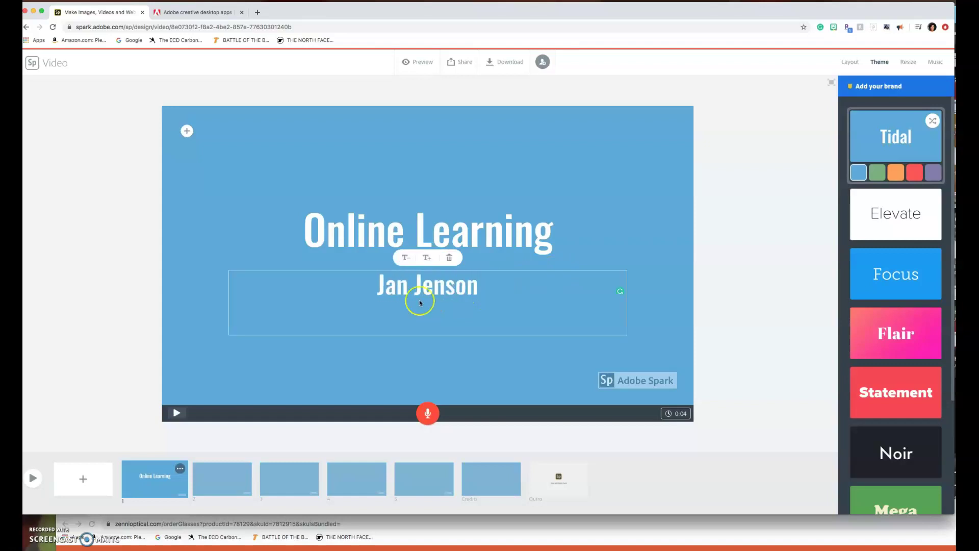
# - Give slide 2 the Fullscreen layout
pyautogui.click(220, 484)
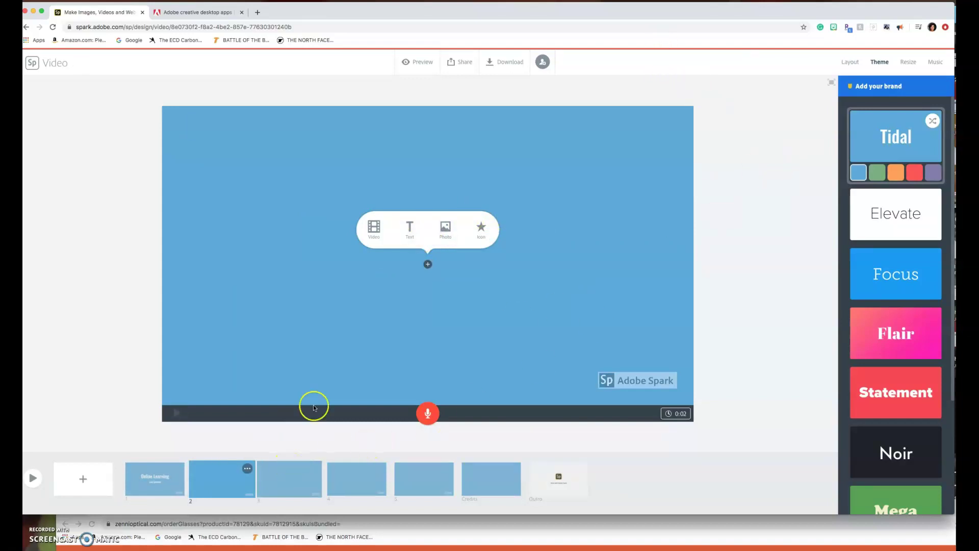
pyautogui.doubleClick(373, 317)
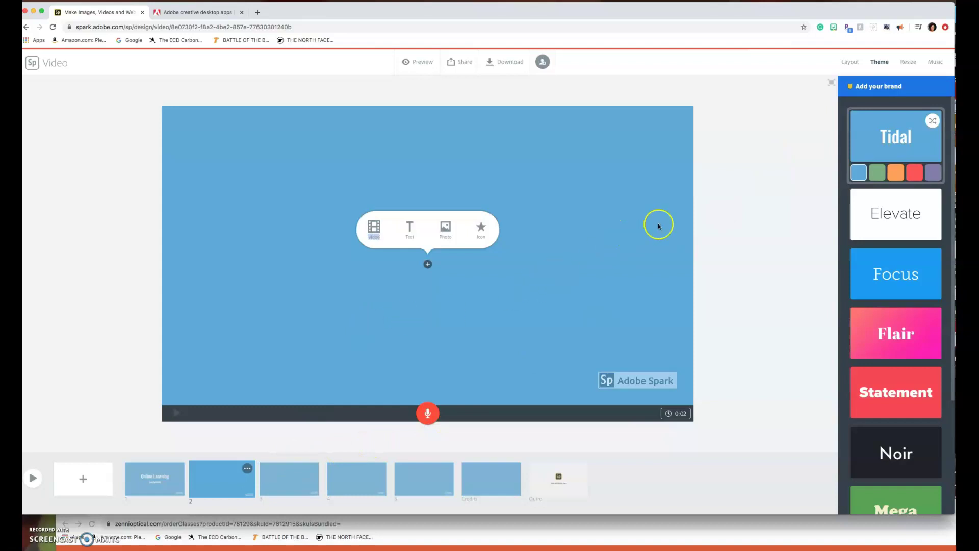
pyautogui.click(849, 62)
pyautogui.click(891, 100)
pyautogui.moveTo(892, 102); pyautogui.dragTo(906, 211)
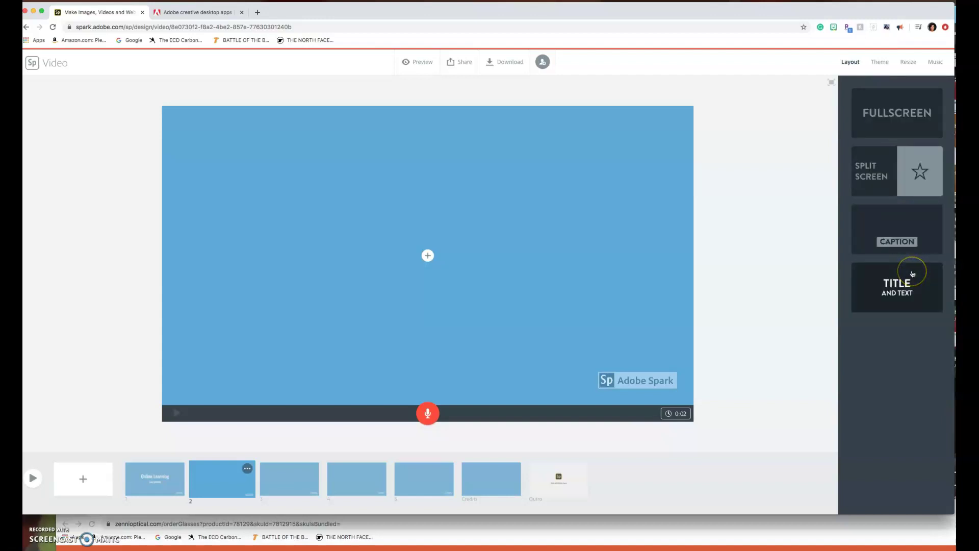
pyautogui.click(899, 109)
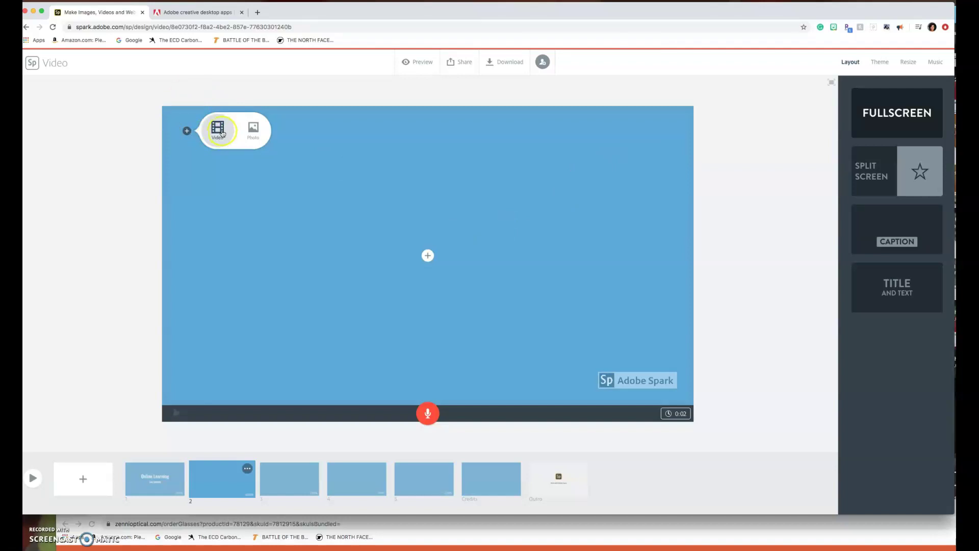
# - Search the free photos for "computer learning" and fill slide 2 with the photo of a long-haired person at a laptop
pyautogui.click(252, 129)
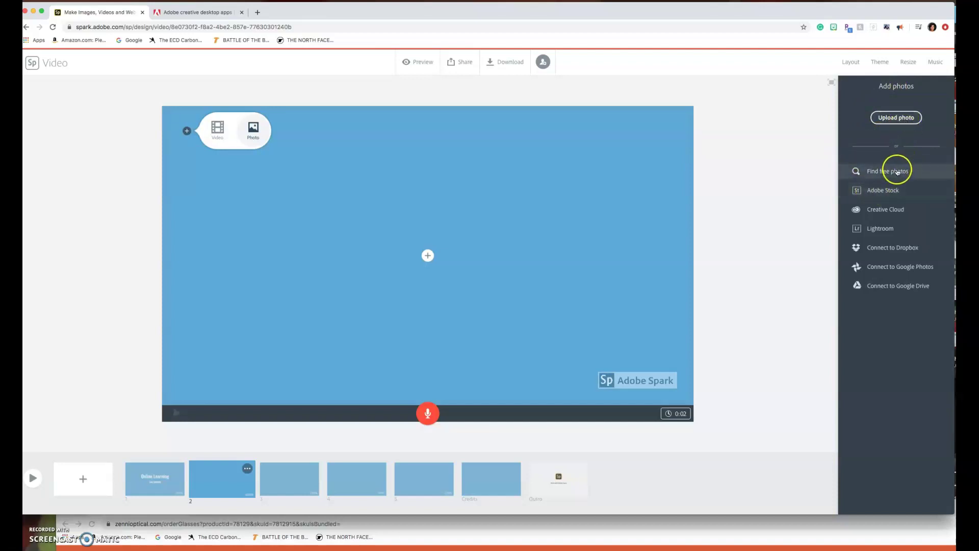
pyautogui.click(875, 169)
pyautogui.click(872, 107)
pyautogui.write('computer learning')
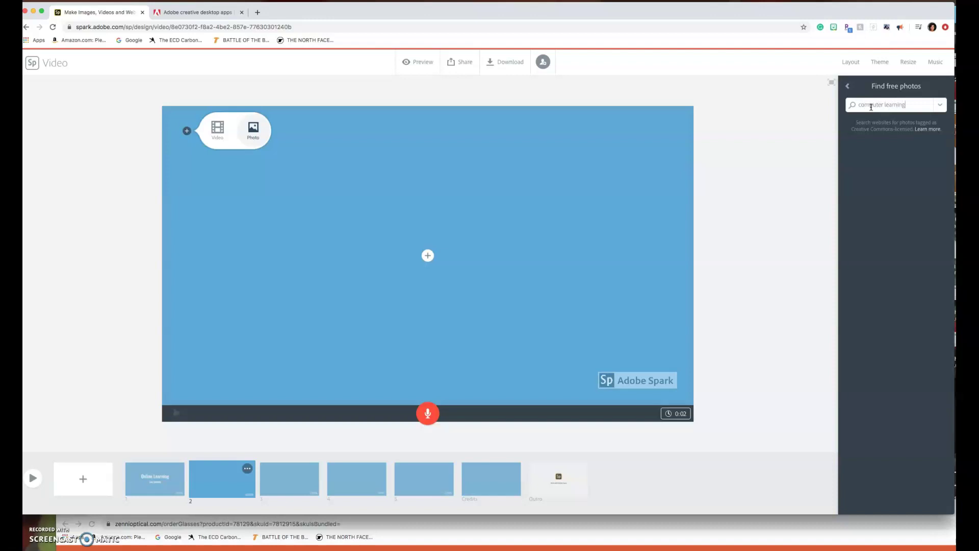
pyautogui.press('Return')
pyautogui.click(883, 118)
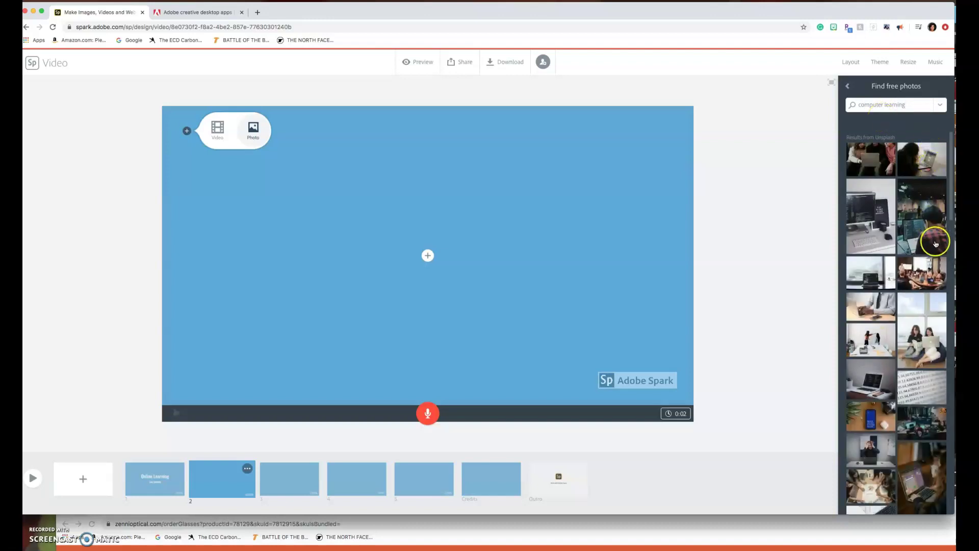
pyautogui.click(927, 152)
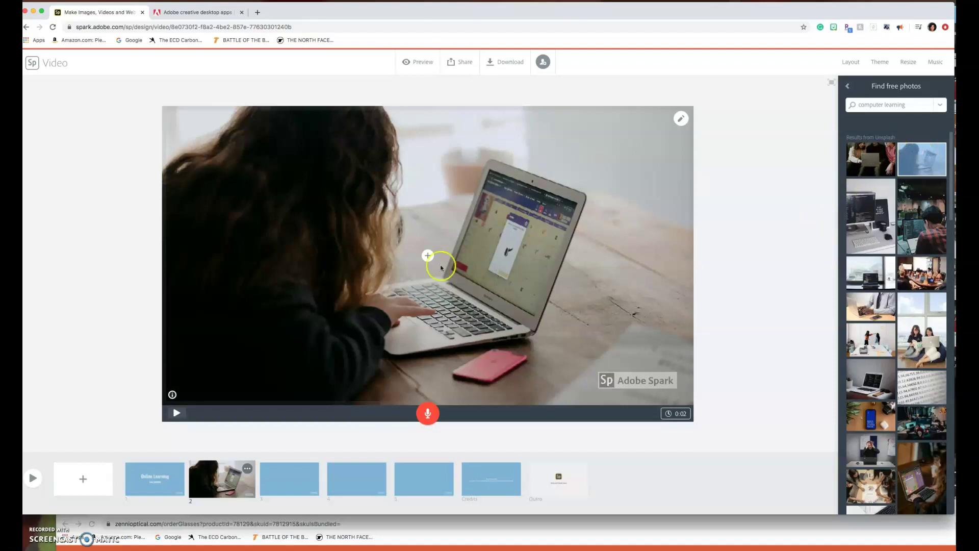
# - Allow the site to use the microphone and record a voice narration for slide 2
pyautogui.click(429, 414)
pyautogui.click(428, 414)
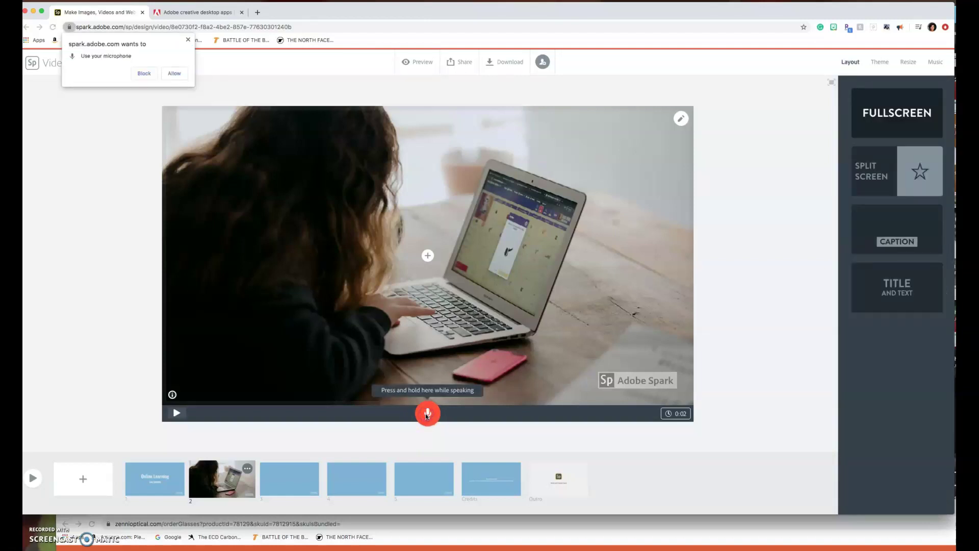
pyautogui.click(428, 414)
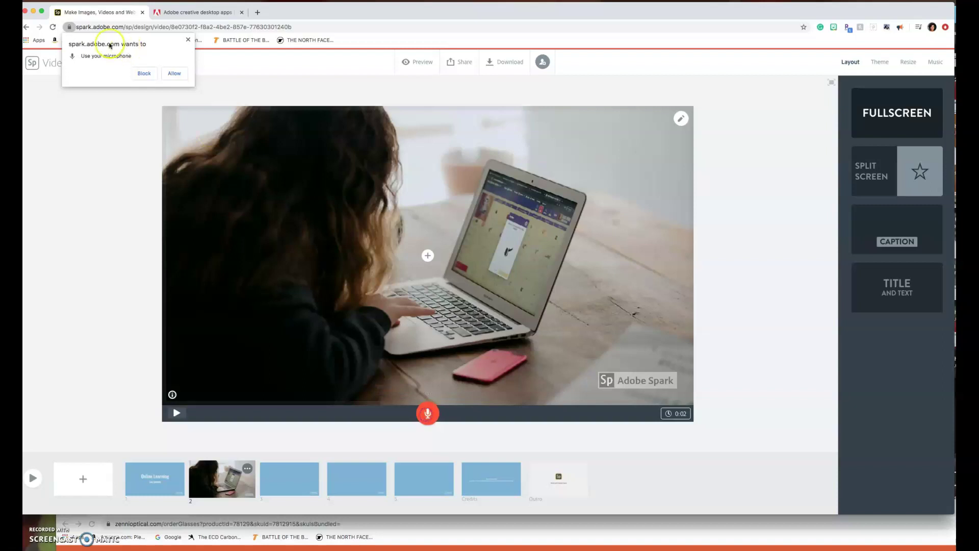
pyautogui.click(175, 73)
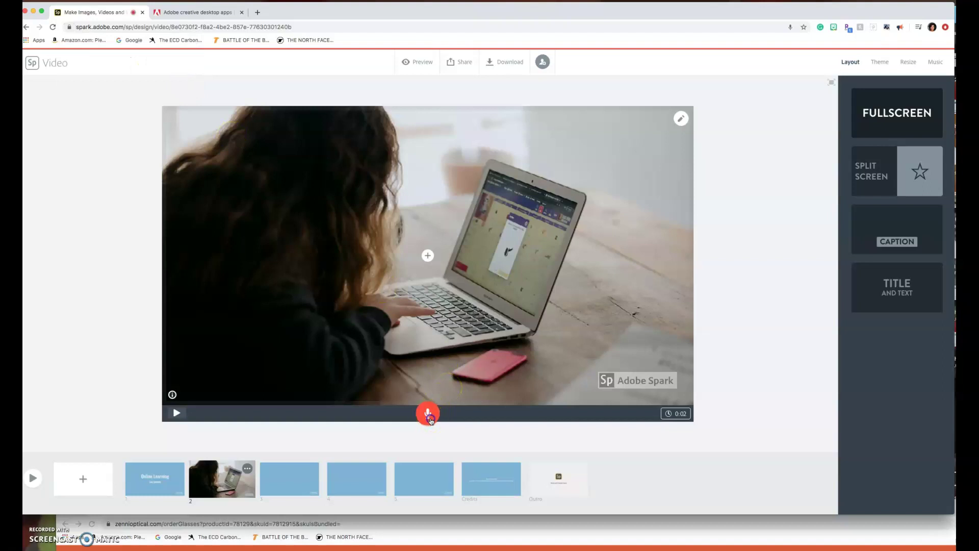
pyautogui.moveTo(431, 421); pyautogui.dragTo(431, 420)
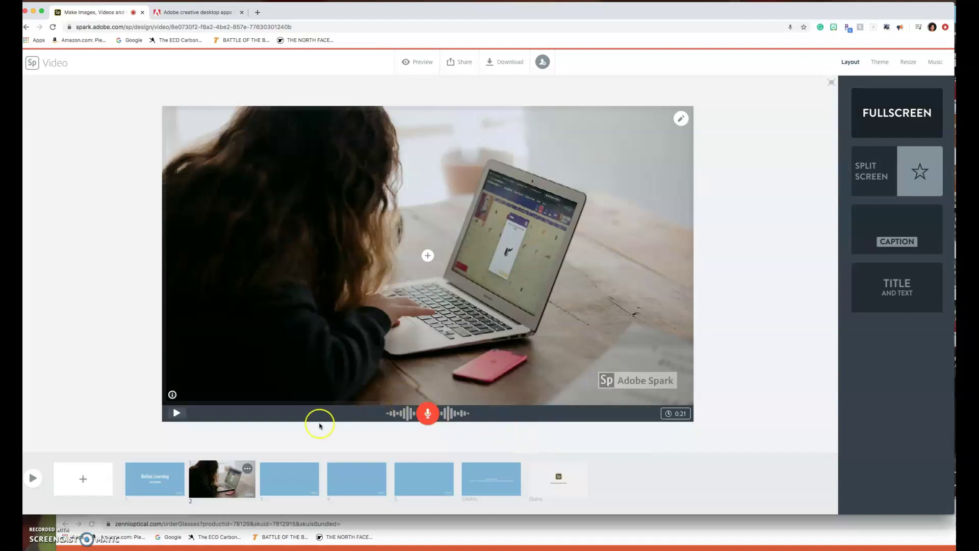
# - Give slide 3 the Split Screen layout and enter the text "Keep a schedule" in its blue half
pyautogui.click(307, 469)
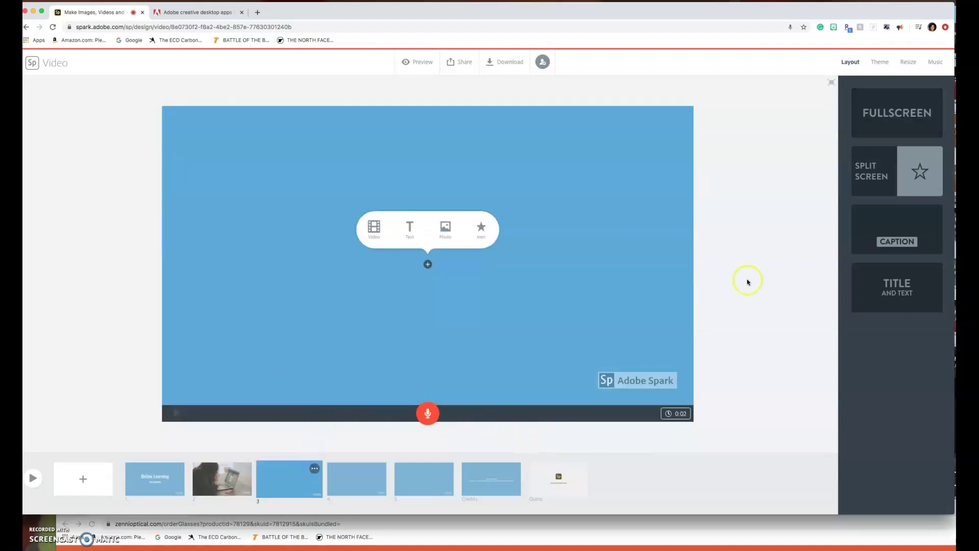
pyautogui.click(869, 160)
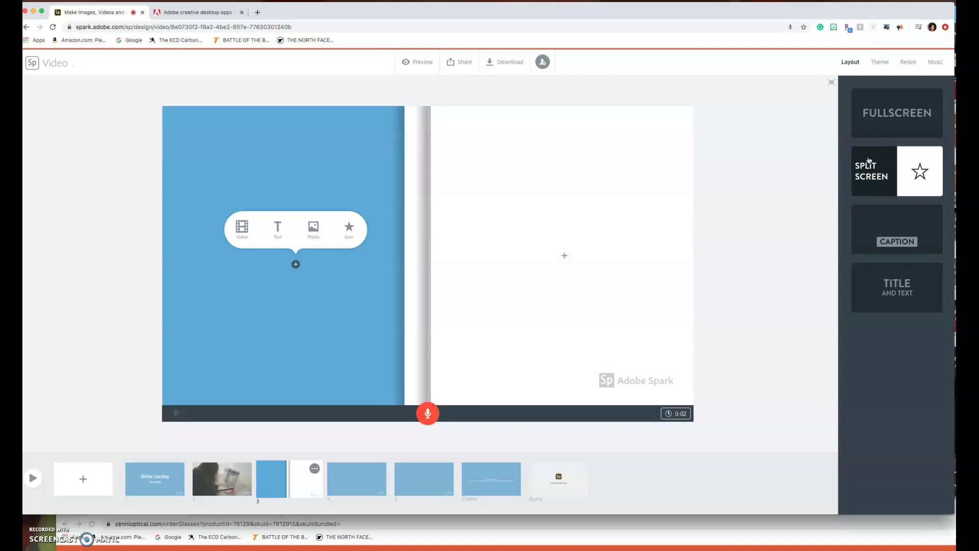
pyautogui.click(275, 227)
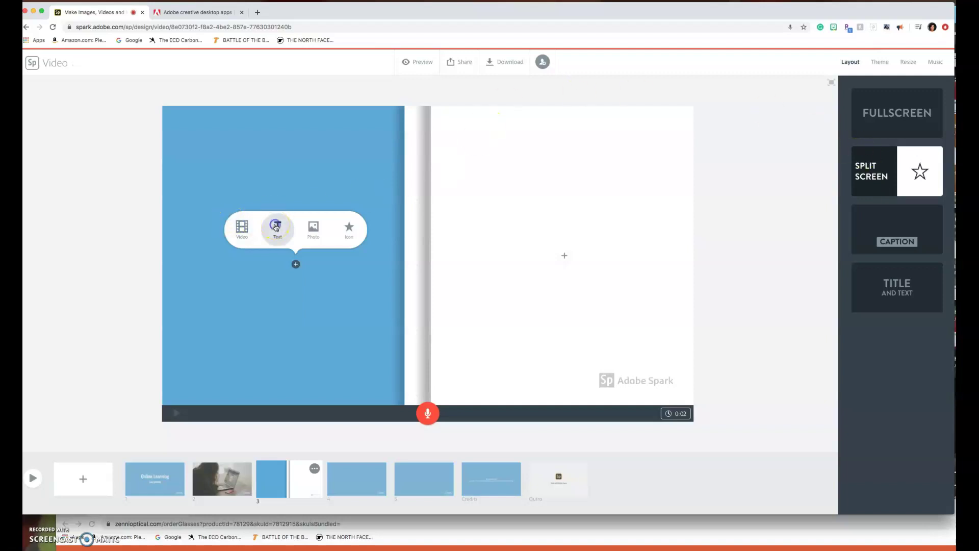
pyautogui.click(298, 202)
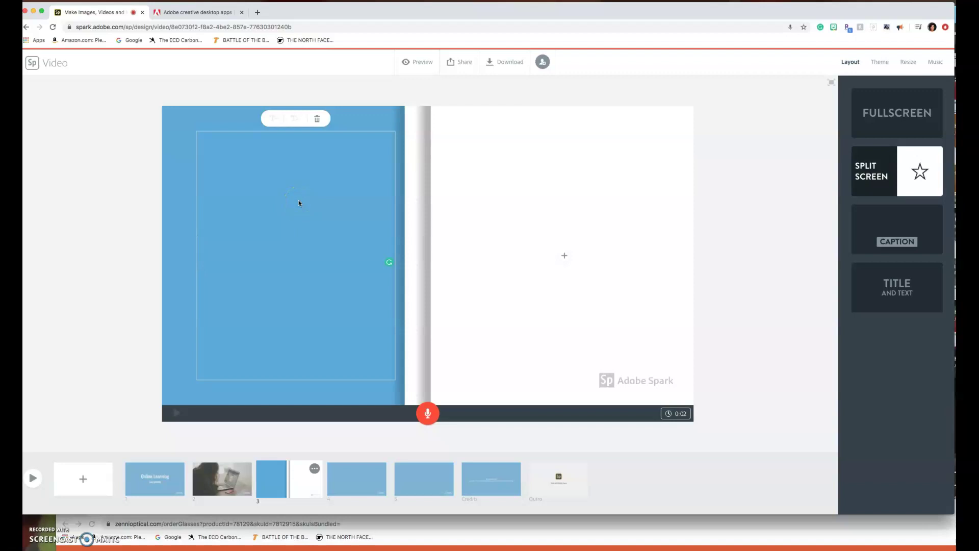
pyautogui.write('Keep a schedule')
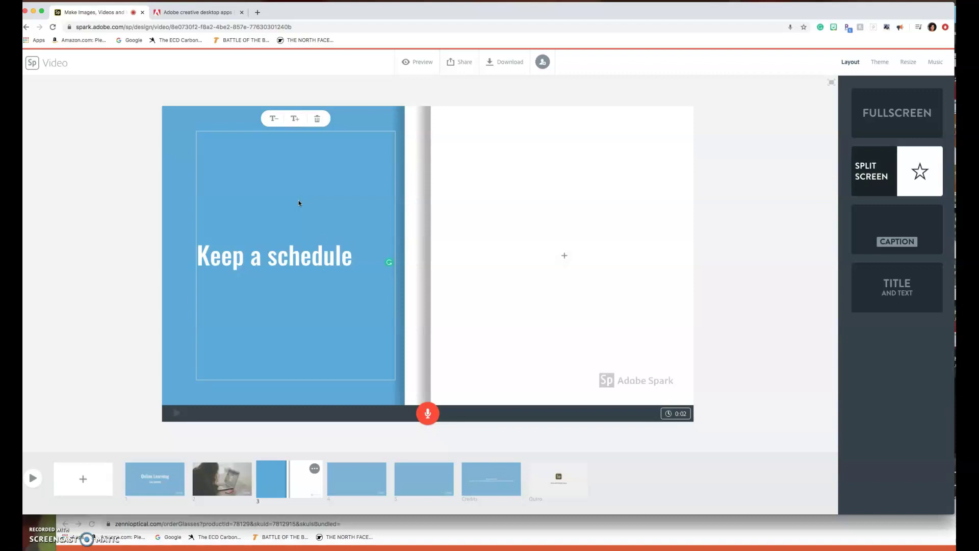
pyautogui.moveTo(301, 211); pyautogui.dragTo(326, 222)
# - Search the free photos for "calendar" and place the yearly planner photo with the pen in slide 3's empty half
pyautogui.click(564, 255)
pyautogui.click(566, 226)
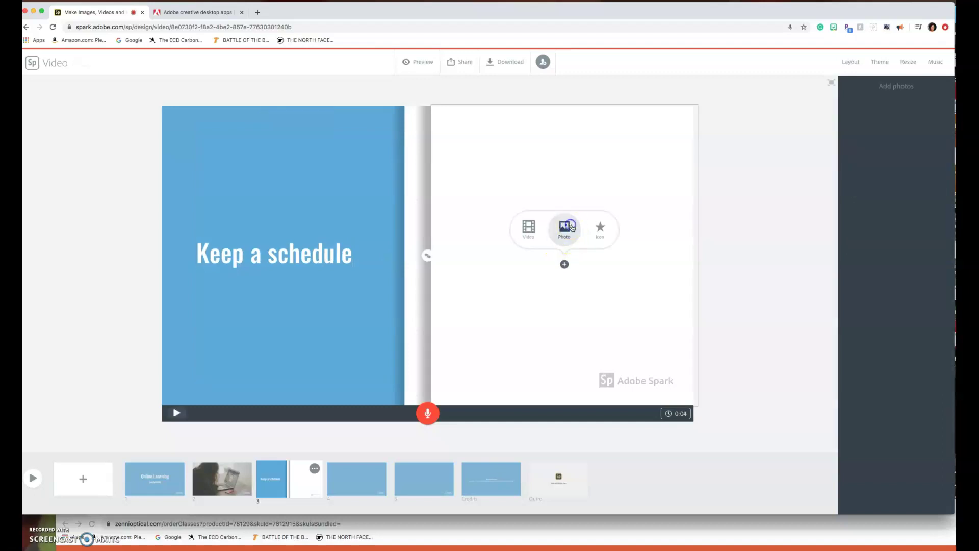
pyautogui.click(893, 170)
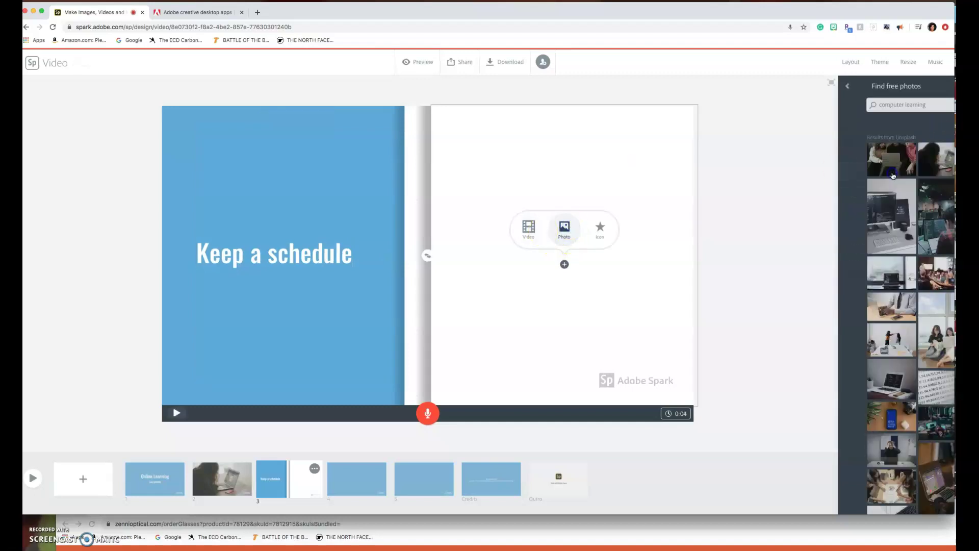
pyautogui.moveTo(907, 105); pyautogui.dragTo(860, 107)
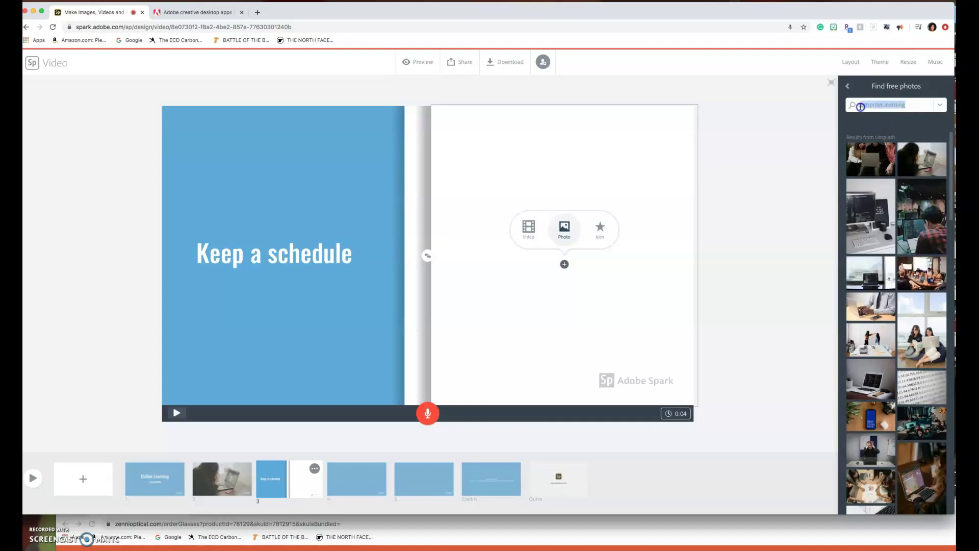
pyautogui.write('calendar')
pyautogui.press('Return')
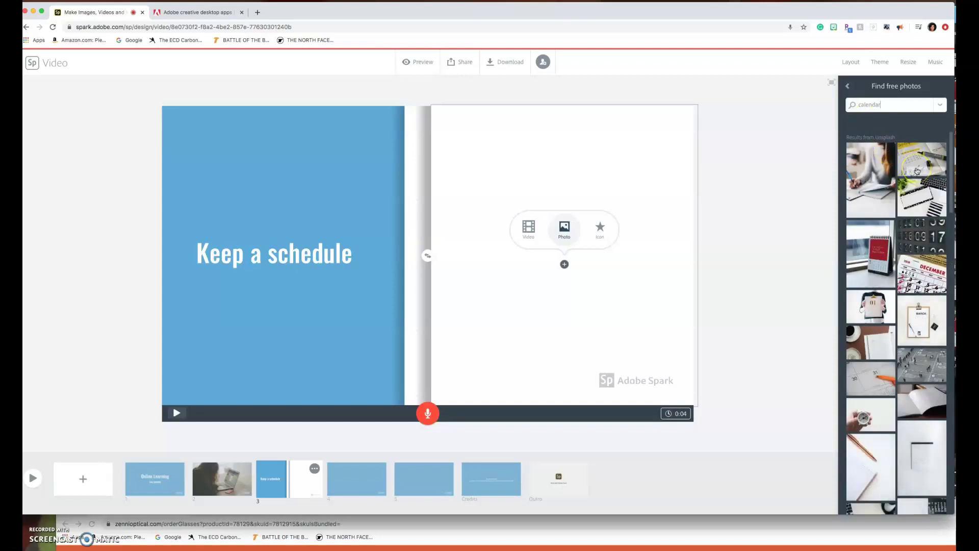
pyautogui.click(883, 378)
pyautogui.click(861, 462)
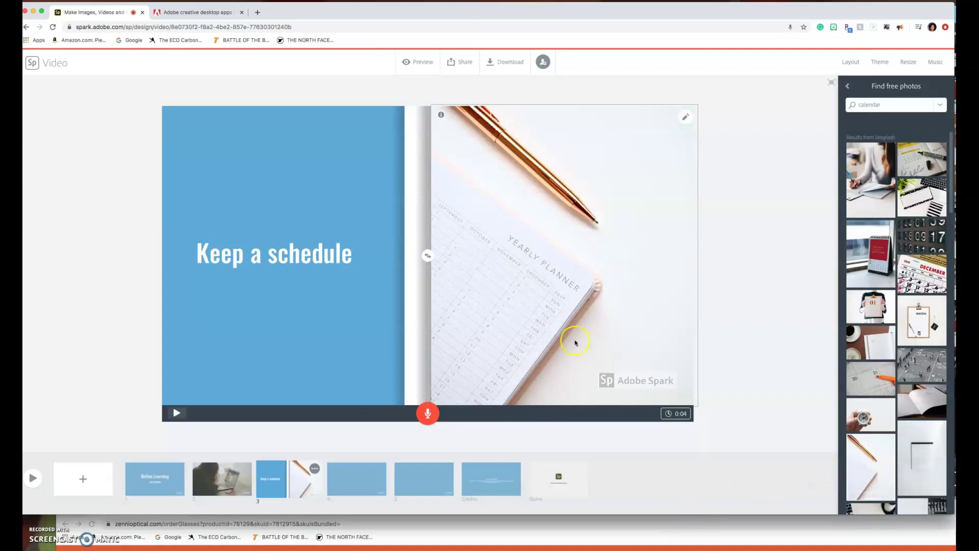
# - Record a voice narration for slide 3 and move on to slide 4
pyautogui.click(429, 413)
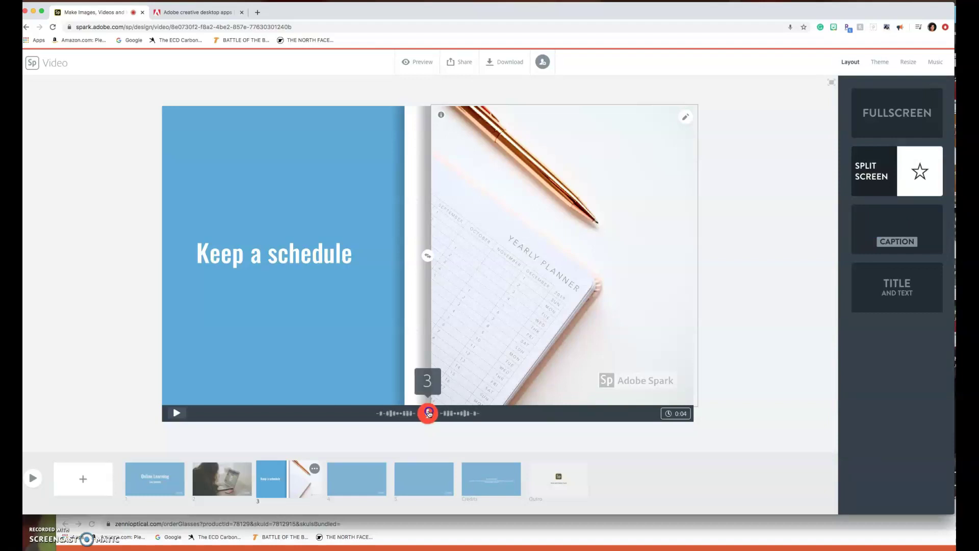
pyautogui.click(372, 472)
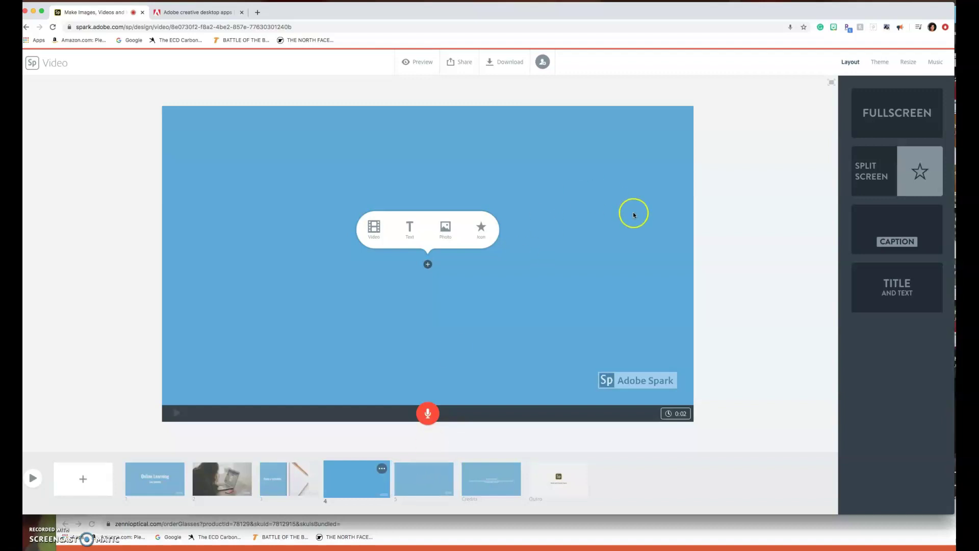
# - Show the video's music choices, play part of the video preview and return to the editor
pyautogui.click(937, 62)
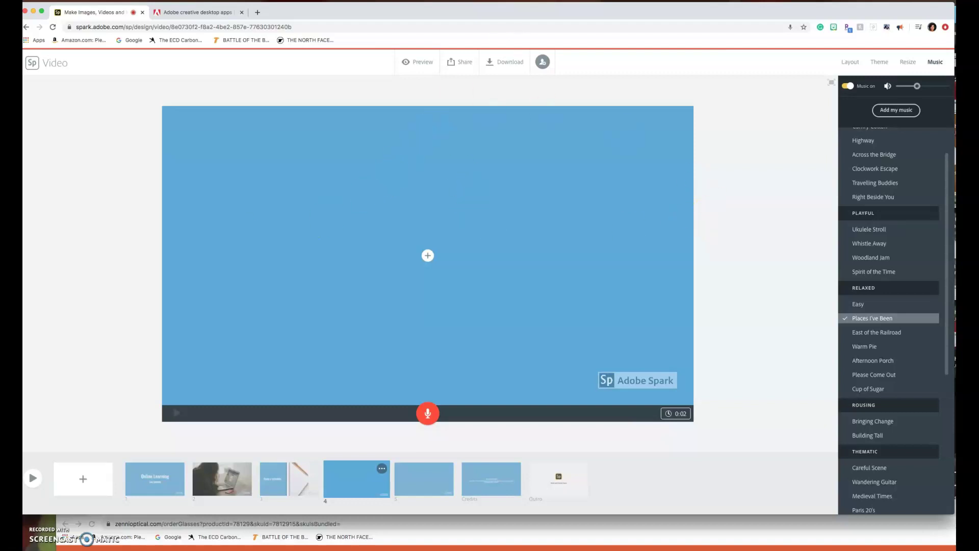
pyautogui.click(32, 478)
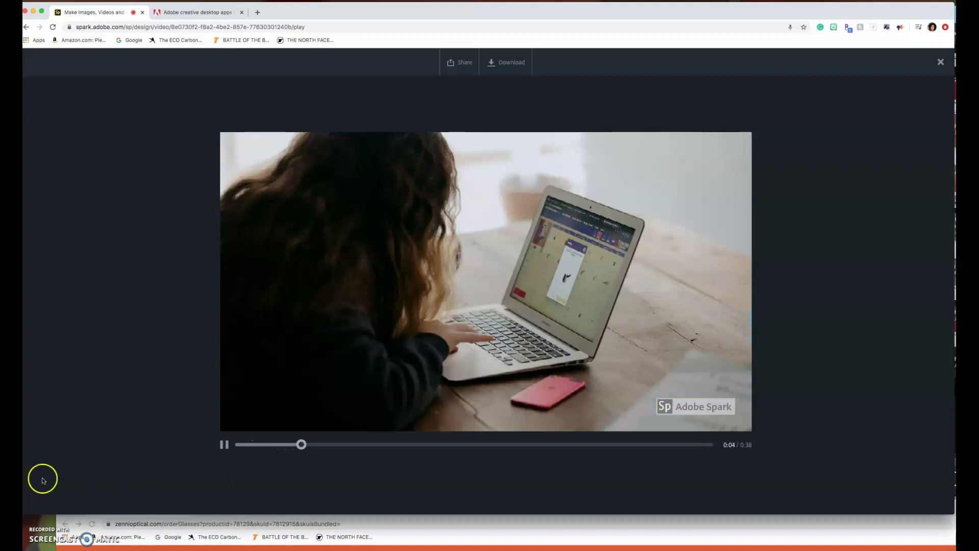
pyautogui.click(226, 462)
pyautogui.click(223, 446)
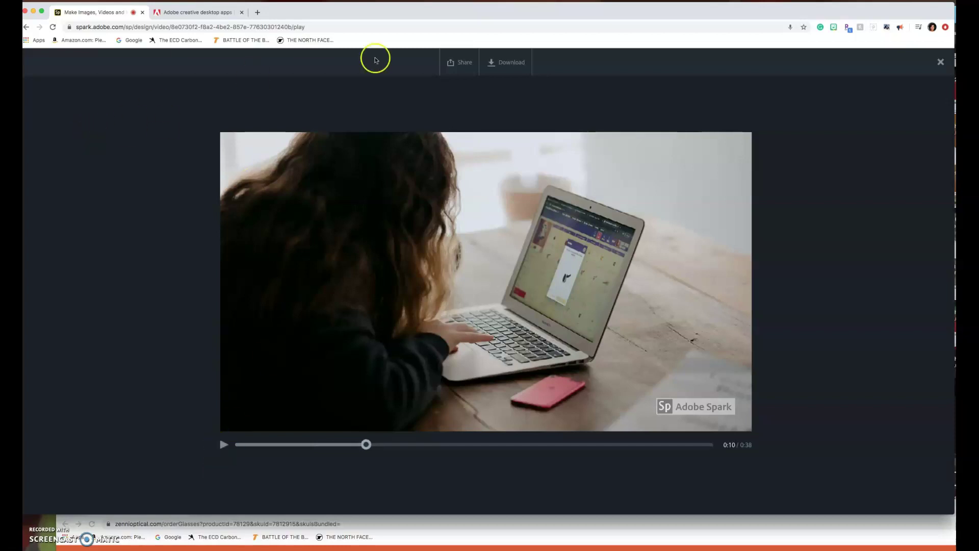
pyautogui.click(940, 62)
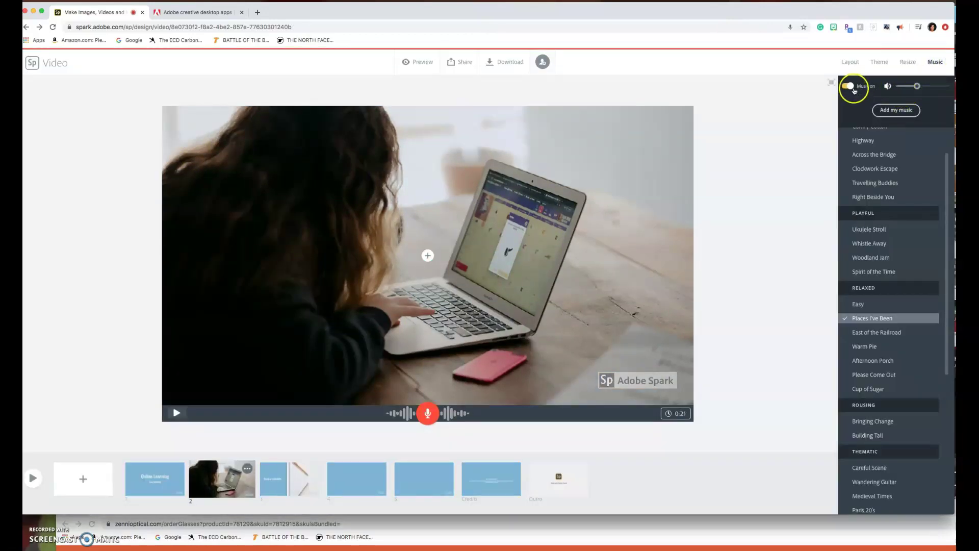
# - Listen to a sample of the Comfy Cotton track from the Happy music group
pyautogui.scroll(-1, 908, 132)
pyautogui.scroll(3, 908, 132)
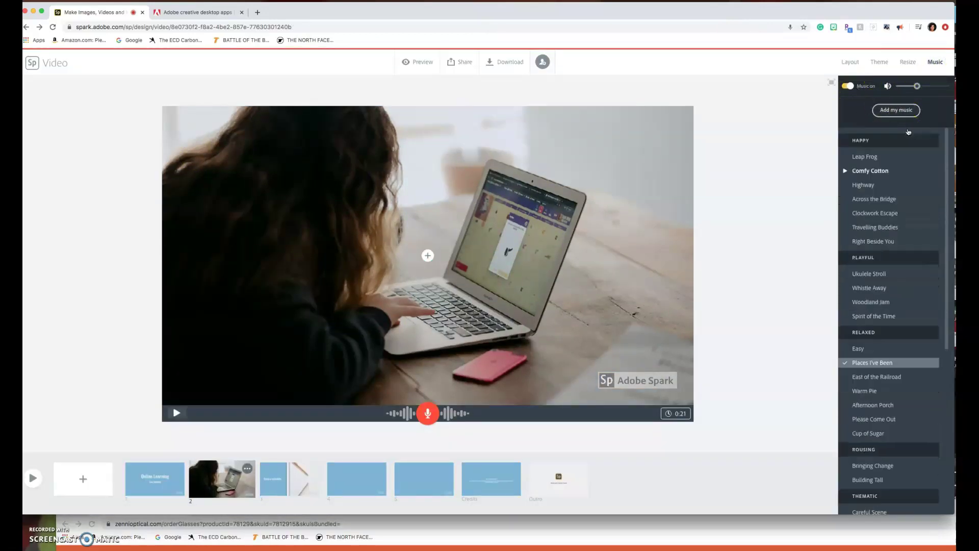
pyautogui.click(877, 171)
pyautogui.click(876, 171)
pyautogui.click(886, 172)
pyautogui.click(886, 174)
# - Lower the background music to a quiet volume and look through the remaining music tracks
pyautogui.click(920, 88)
pyautogui.moveTo(921, 88); pyautogui.dragTo(907, 91)
pyautogui.moveTo(907, 91); pyautogui.dragTo(905, 90)
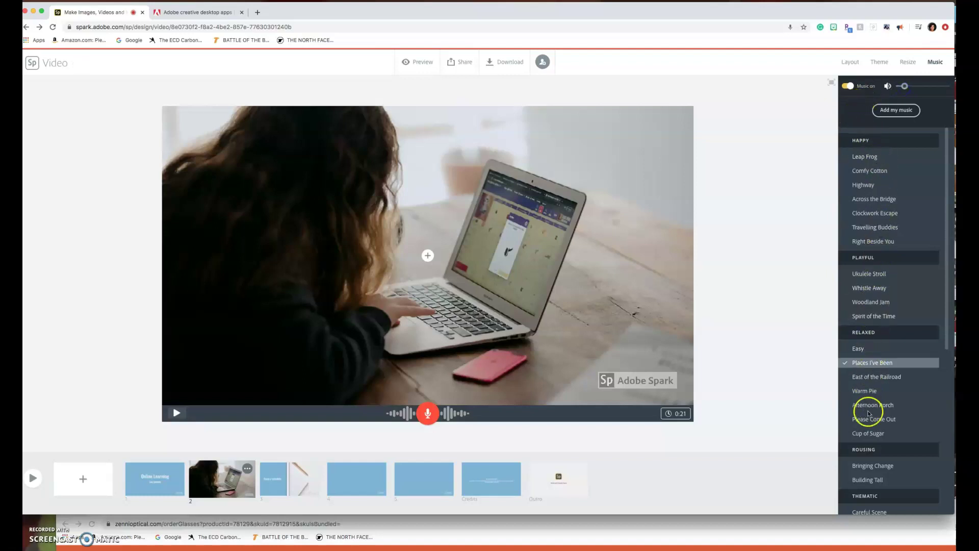
pyautogui.scroll(-3, 869, 414)
pyautogui.scroll(-3, 869, 414)
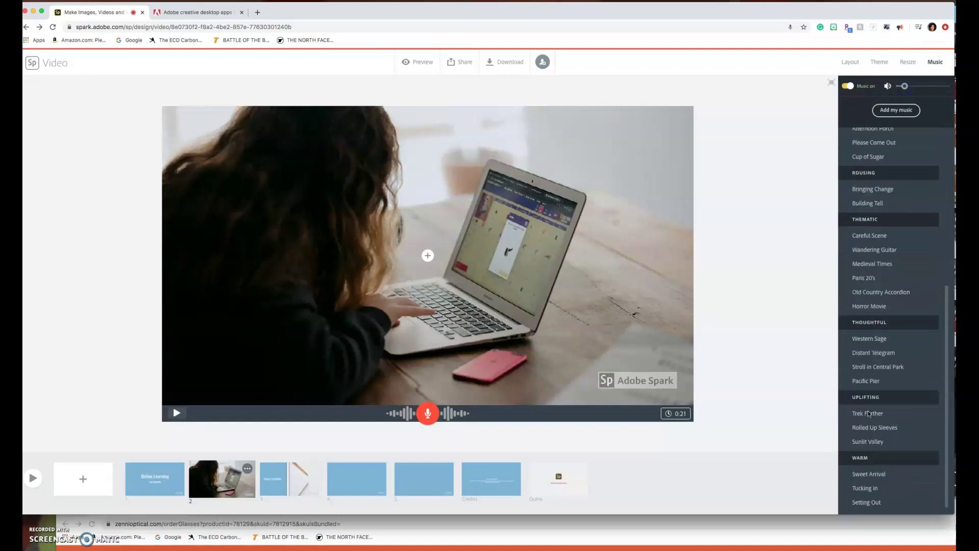
# - Open slide 4 and set its display duration to 15 seconds
pyautogui.scroll(6, 869, 414)
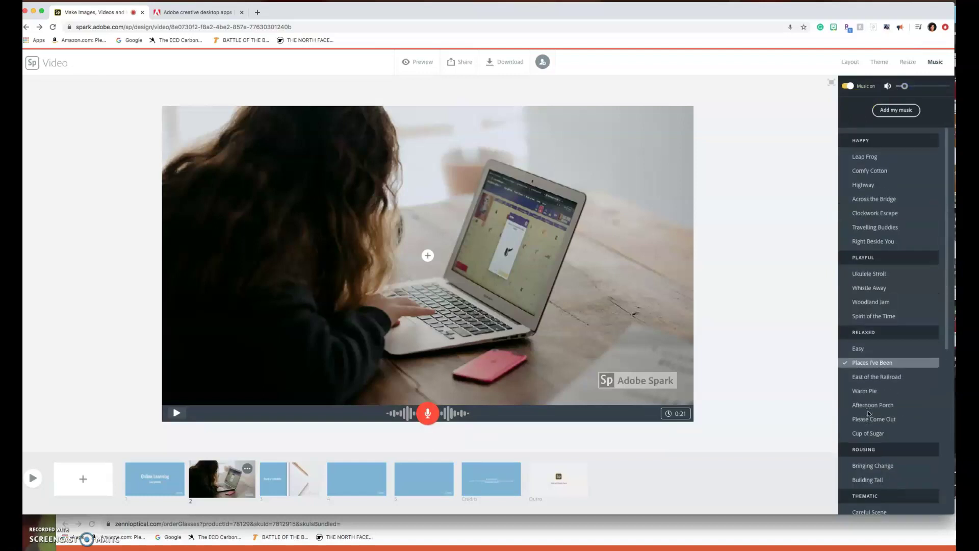
pyautogui.moveTo(868, 412)
pyautogui.click(33, 480)
pyautogui.click(357, 483)
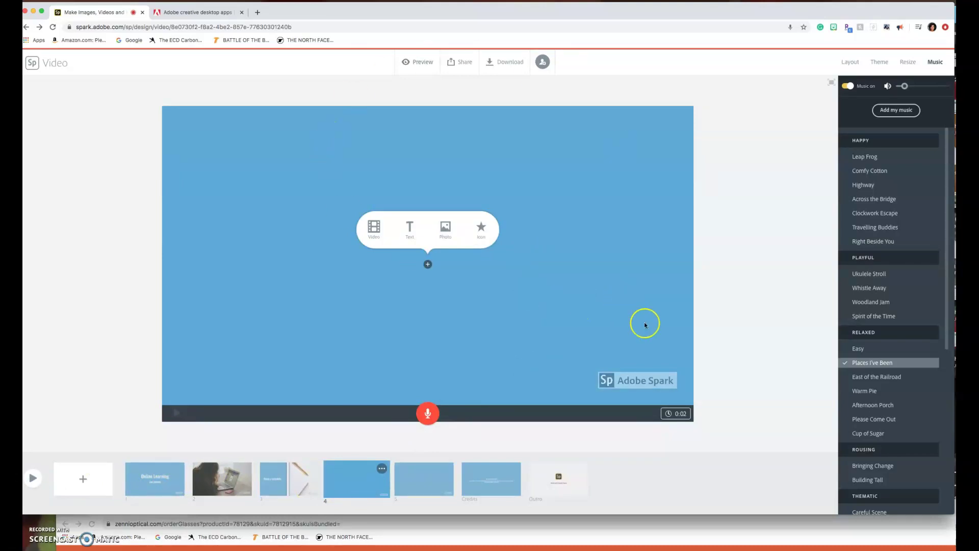
pyautogui.click(679, 413)
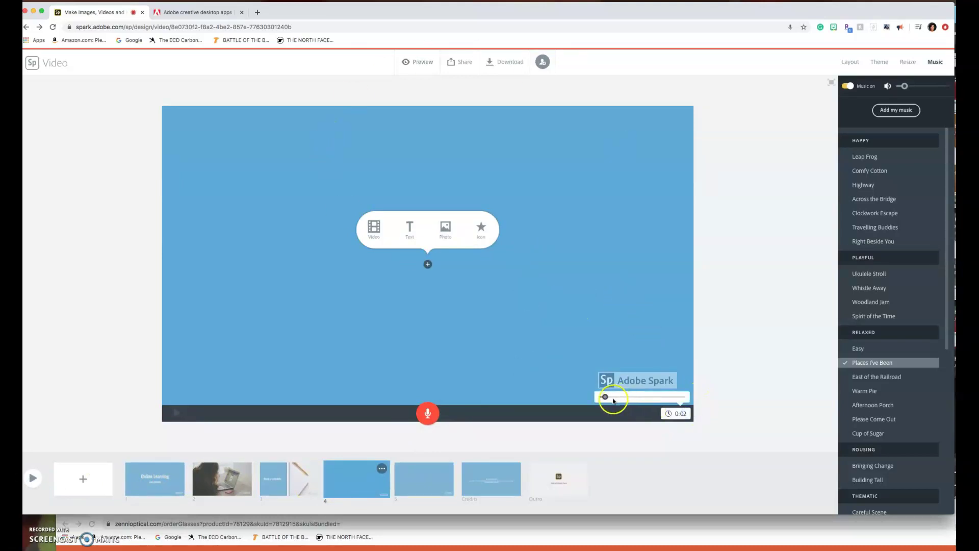
pyautogui.moveTo(605, 397); pyautogui.dragTo(658, 399)
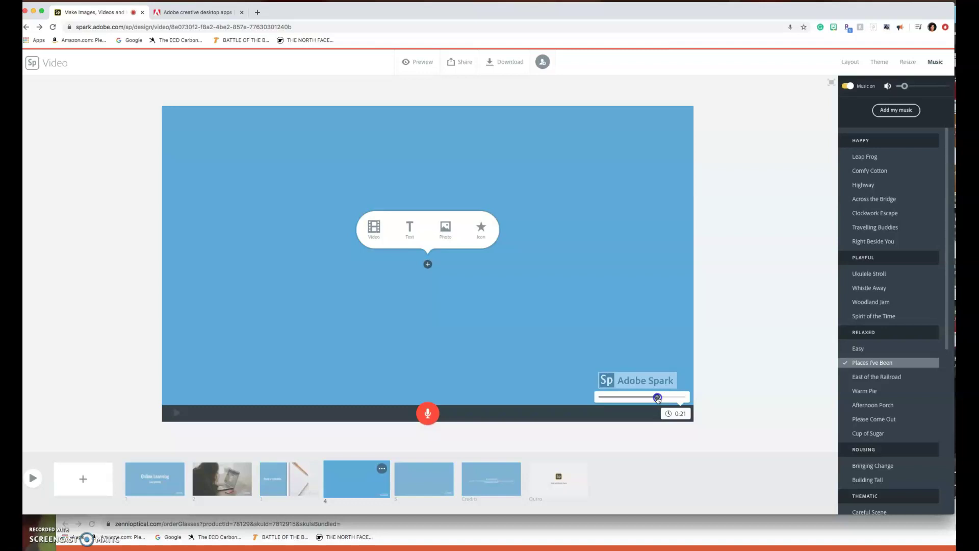
pyautogui.moveTo(658, 398); pyautogui.dragTo(641, 400)
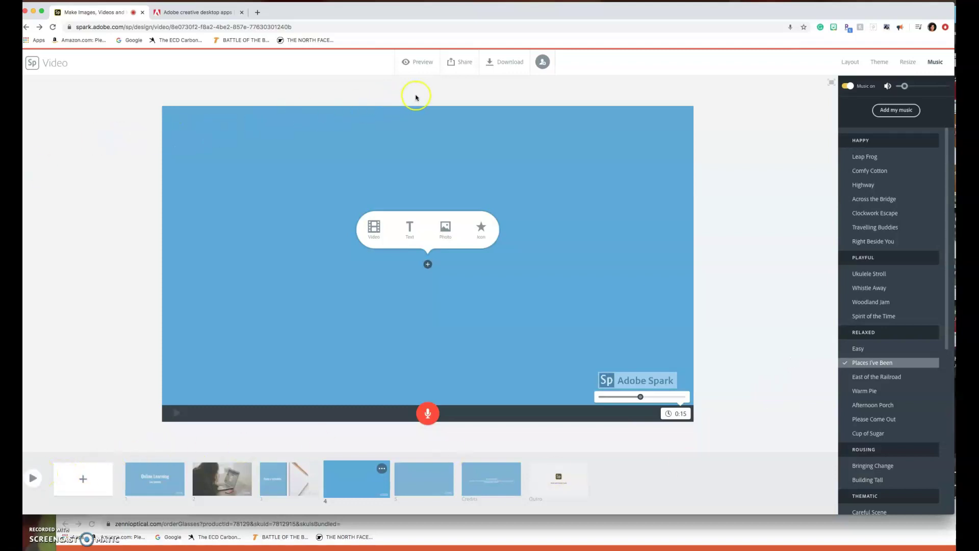
# - Publish the video in the Education category and copy its shareable link
pyautogui.click(461, 64)
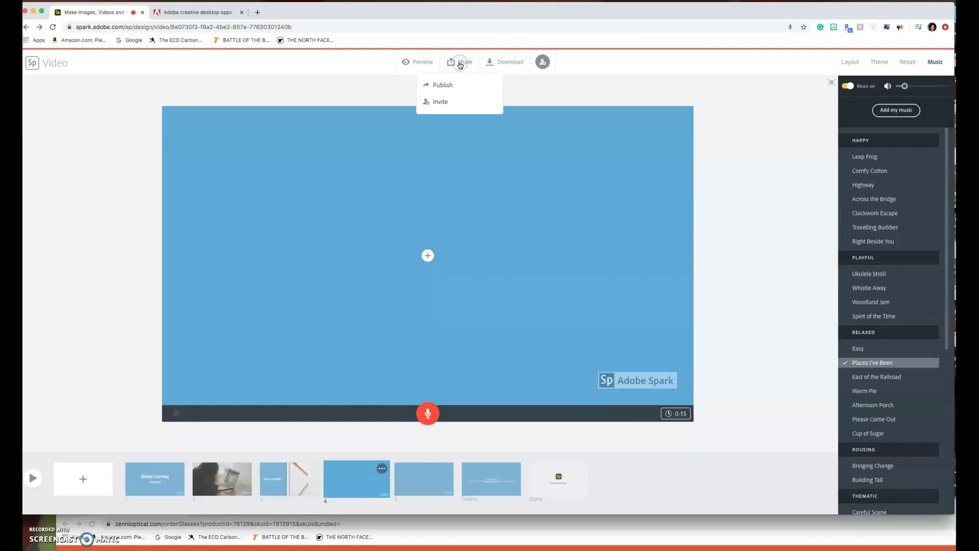
pyautogui.click(447, 83)
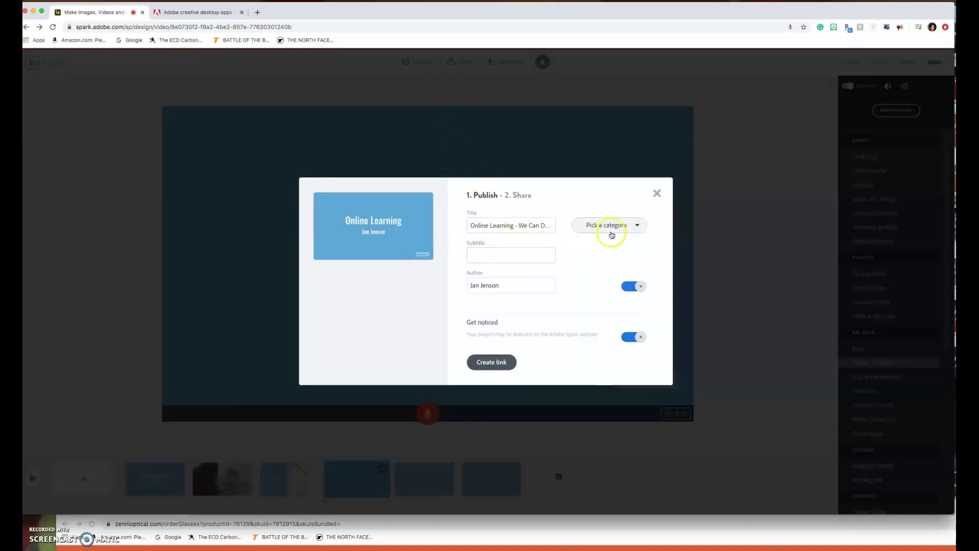
pyautogui.click(618, 226)
pyautogui.click(598, 270)
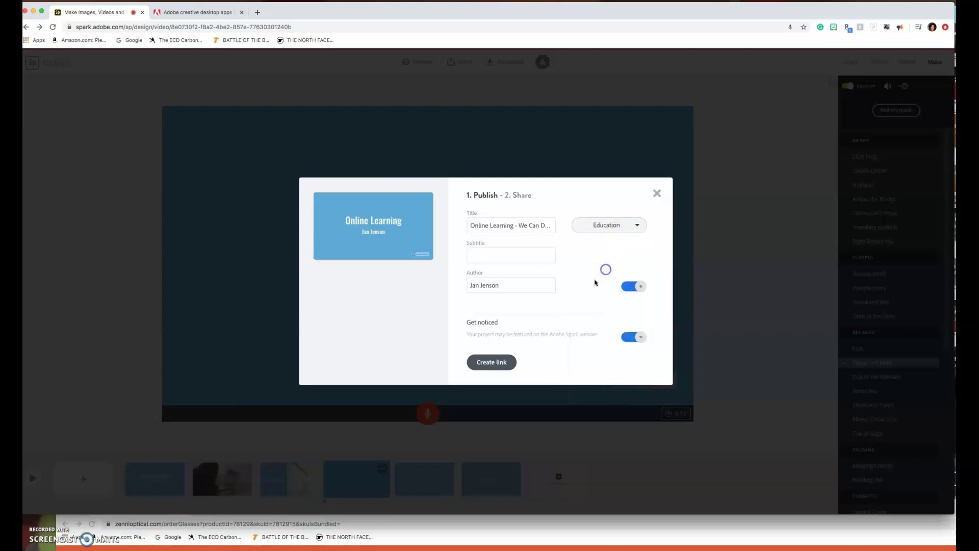
pyautogui.click(493, 363)
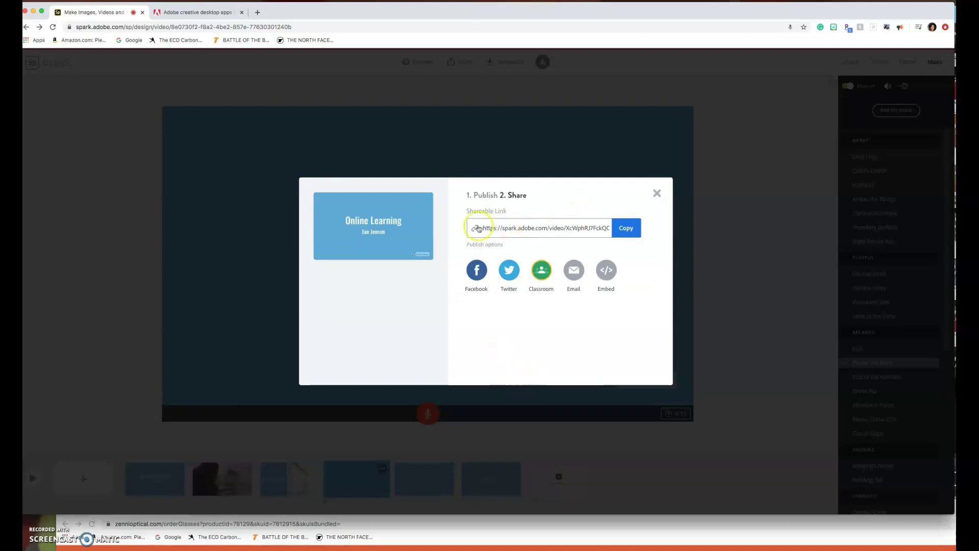
pyautogui.click(624, 230)
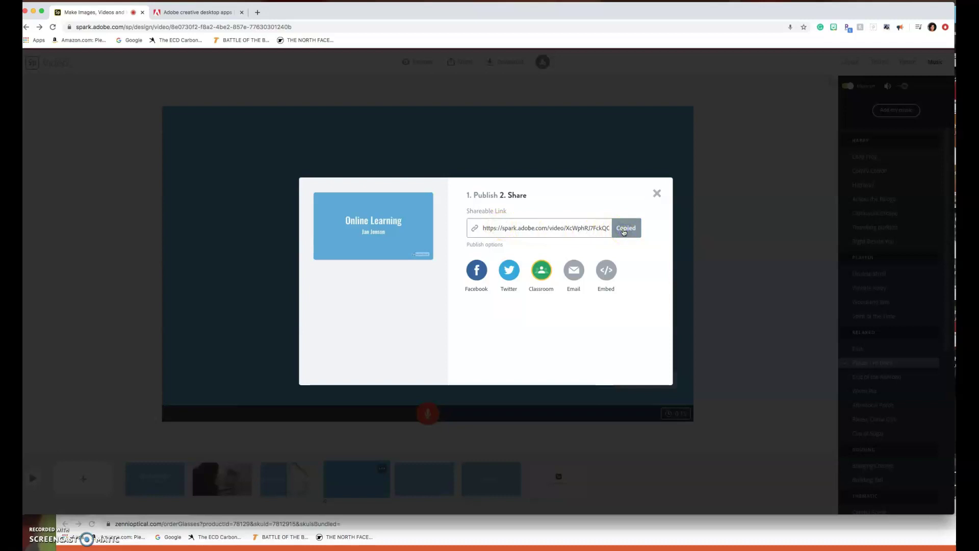
pyautogui.click(657, 193)
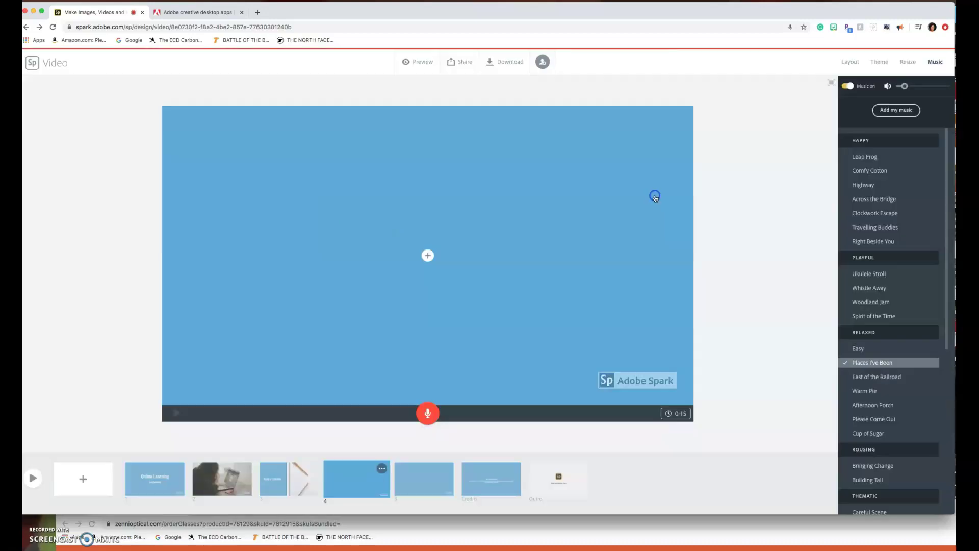
# - Start preparing the video for download and cancel to return to the editor
pyautogui.click(518, 67)
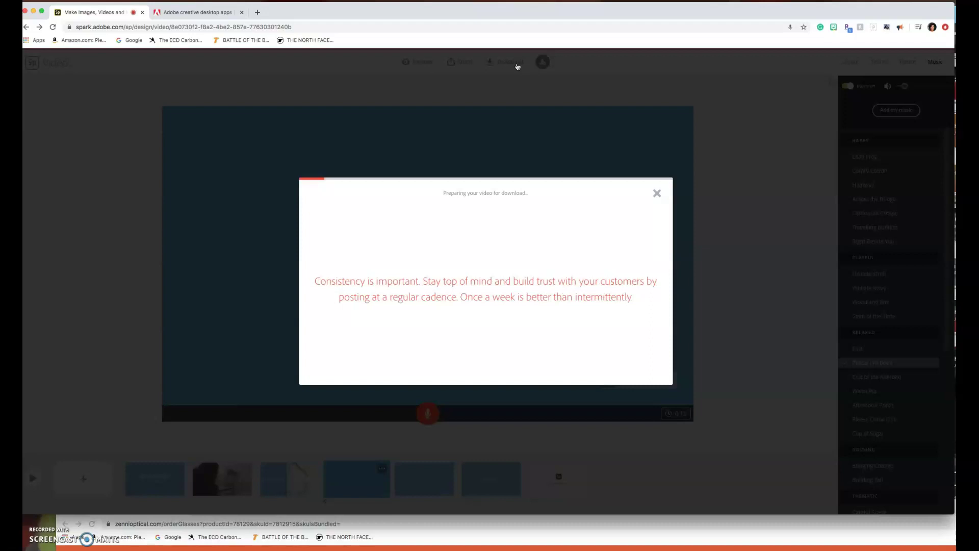
pyautogui.click(657, 193)
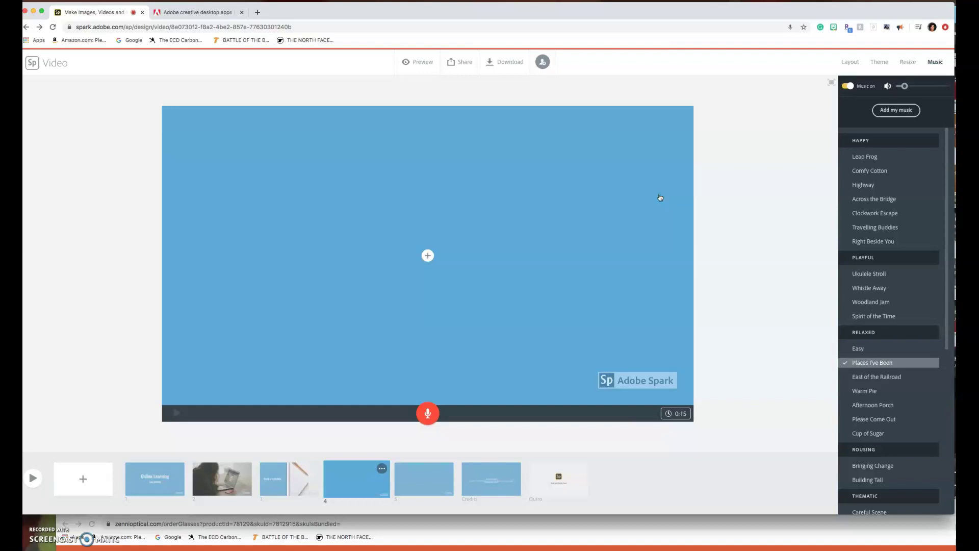
pyautogui.click(426, 386)
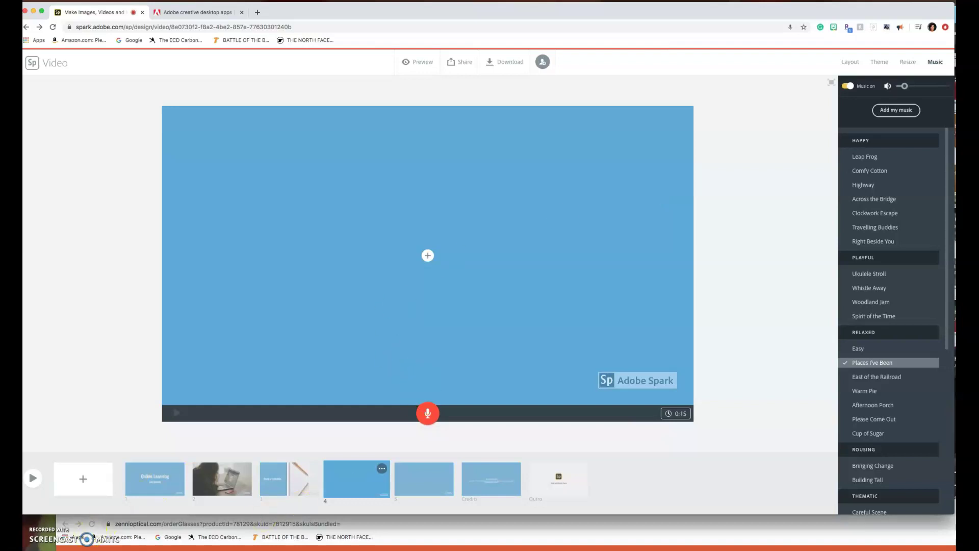